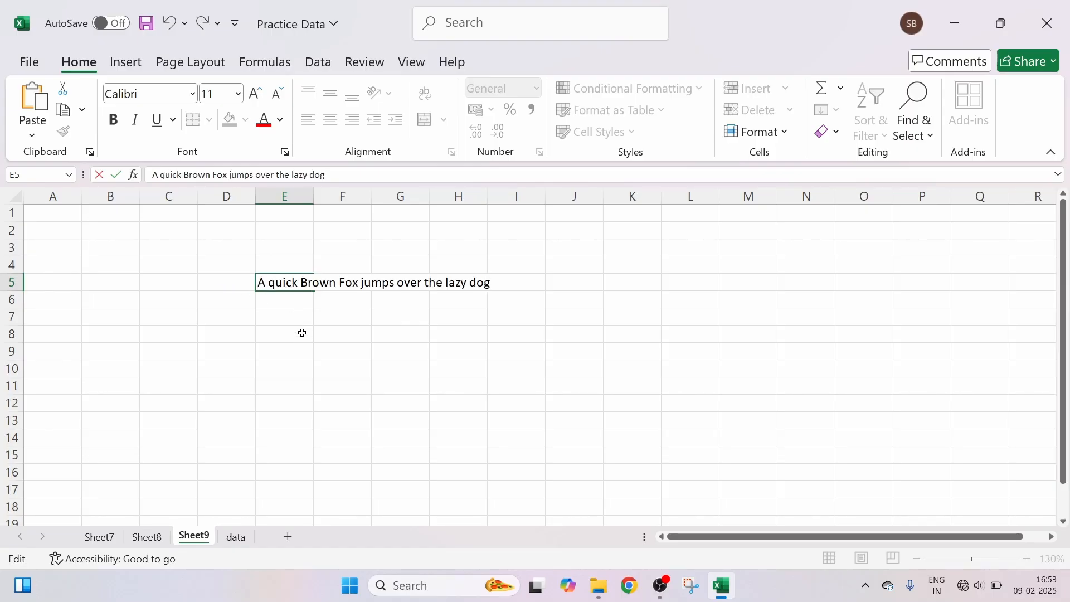
Commit the sentence entered in E5 and check cells E5 through H5 to find which one holds the text
click(302, 332)
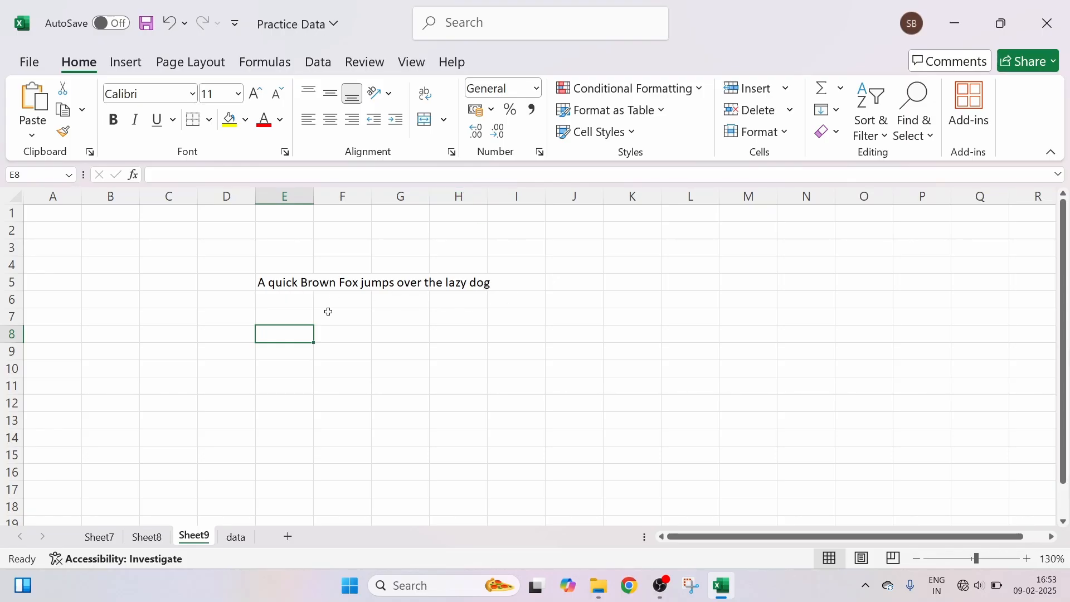
click(276, 284)
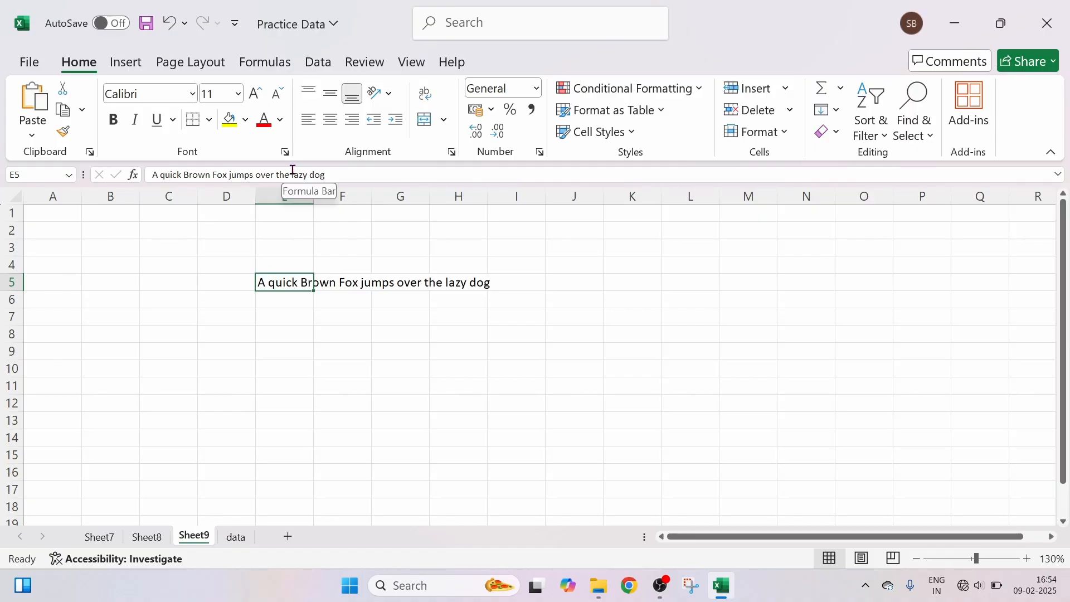
click(335, 284)
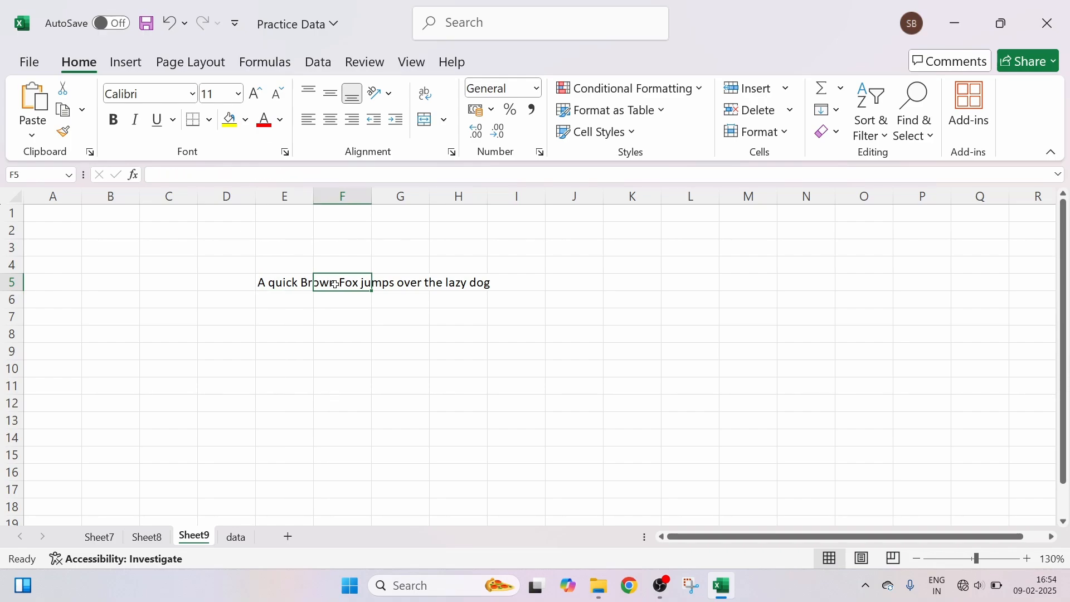
key(Right)
key(Right)
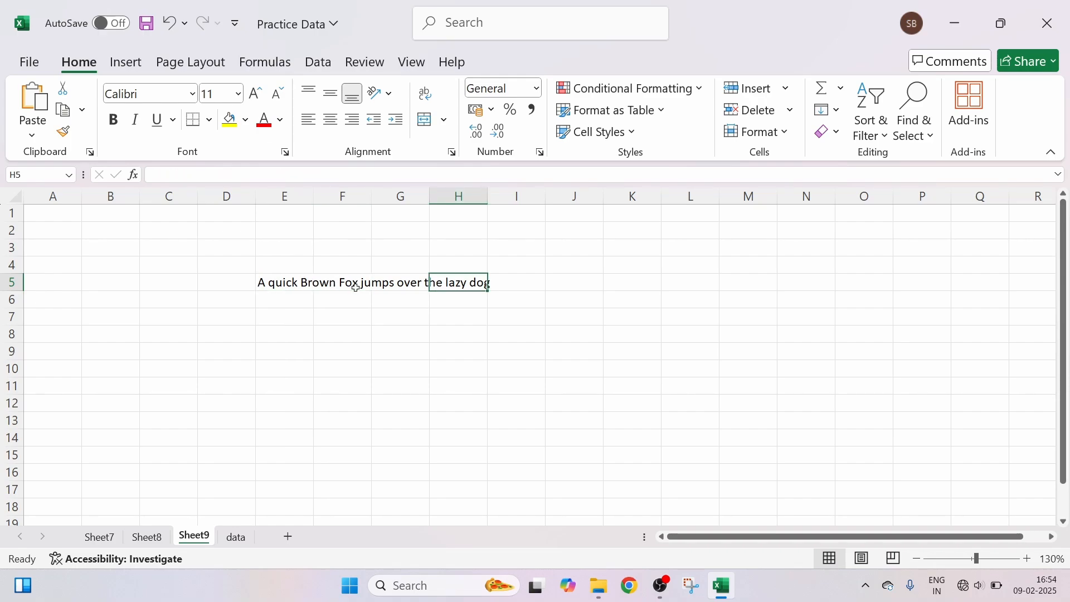
AutoFit the width of column E to the sentence in E5
click(277, 286)
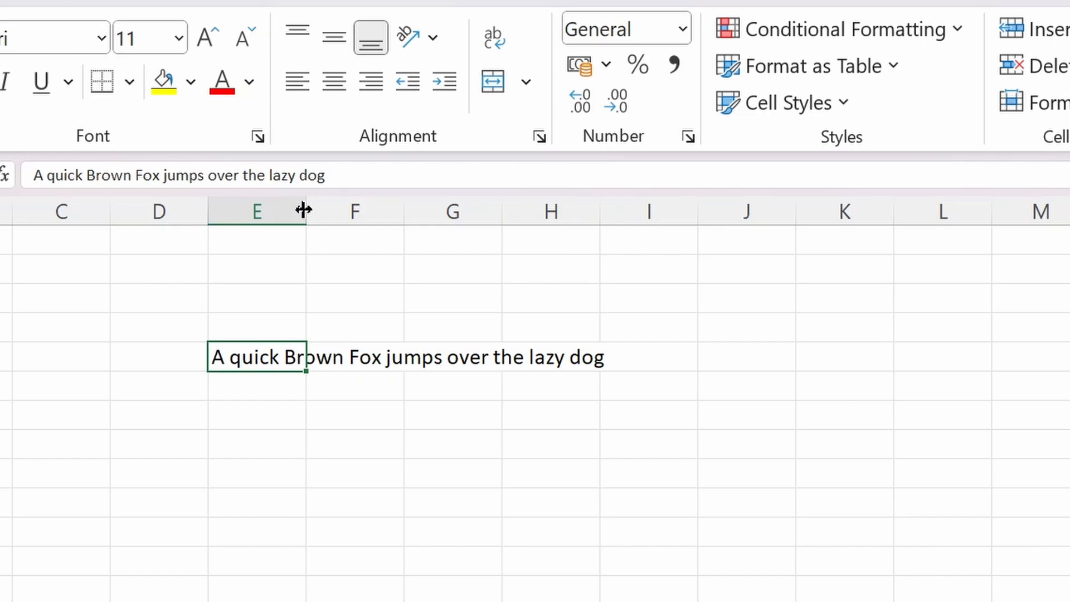
double_click(303, 210)
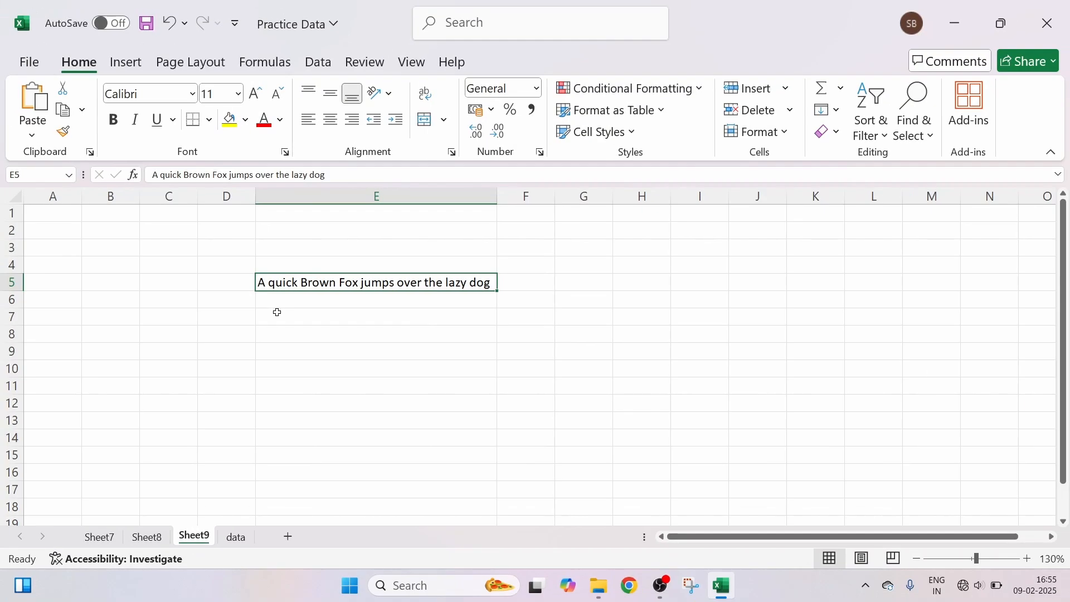
click(268, 337)
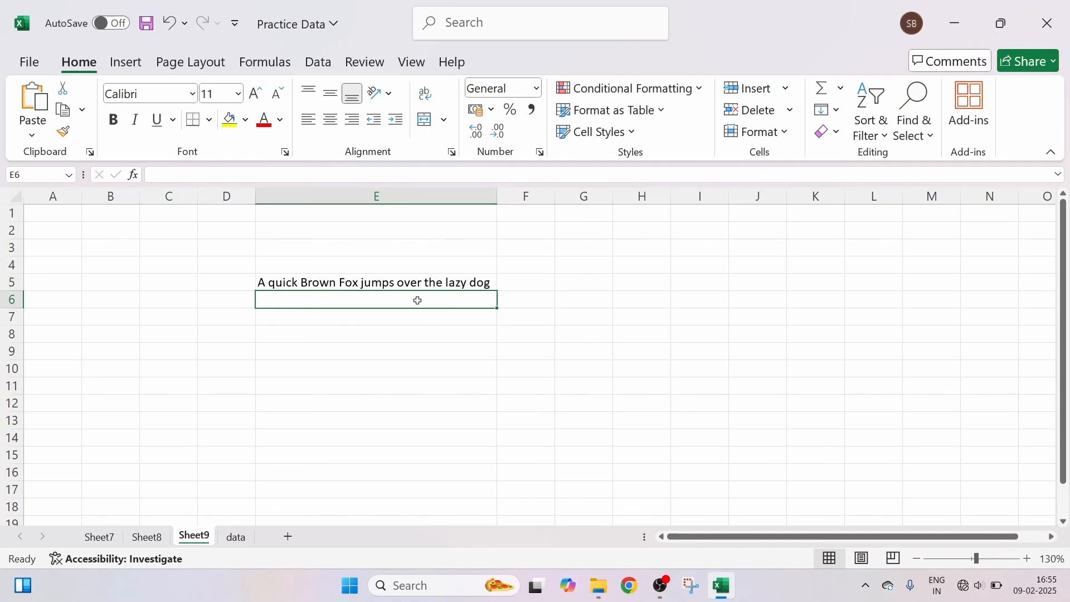
Browse the available fonts and set the font of the sentence in E5 to Times New Roman
click(398, 287)
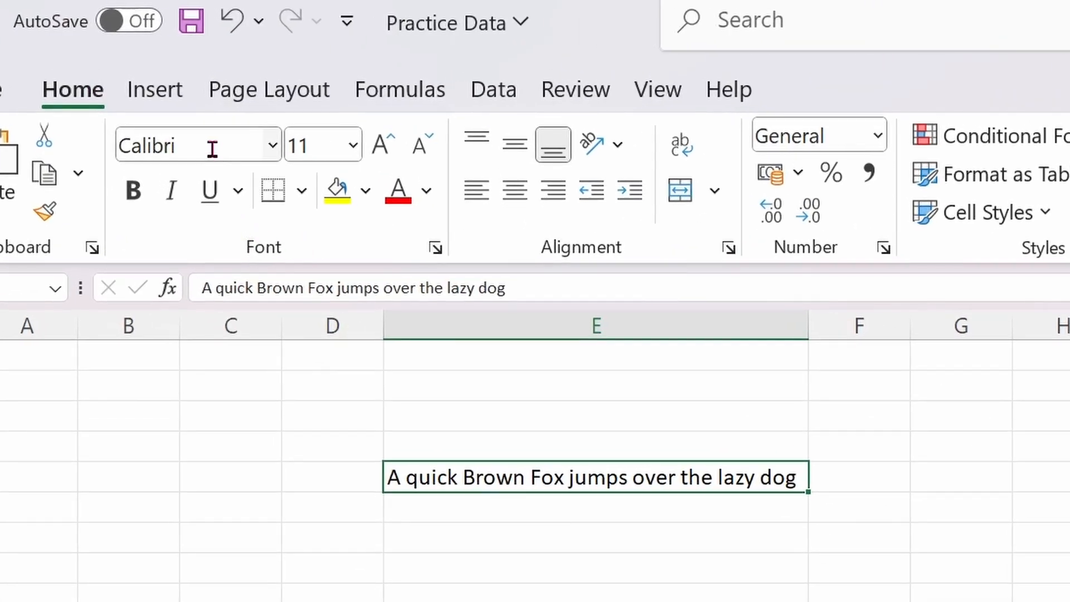
click(273, 146)
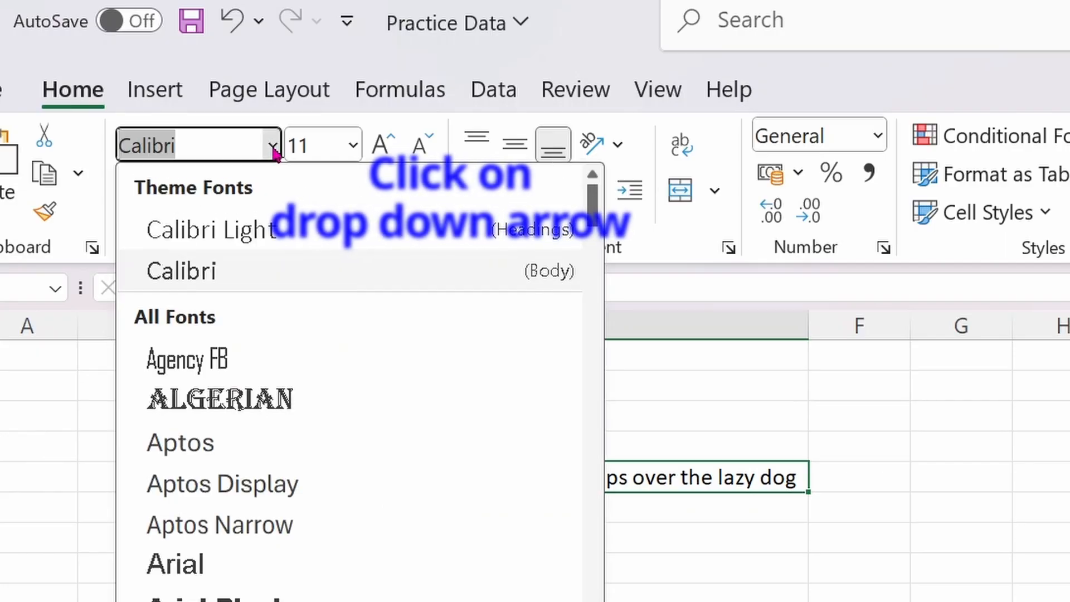
scroll(351, 546, down, 1)
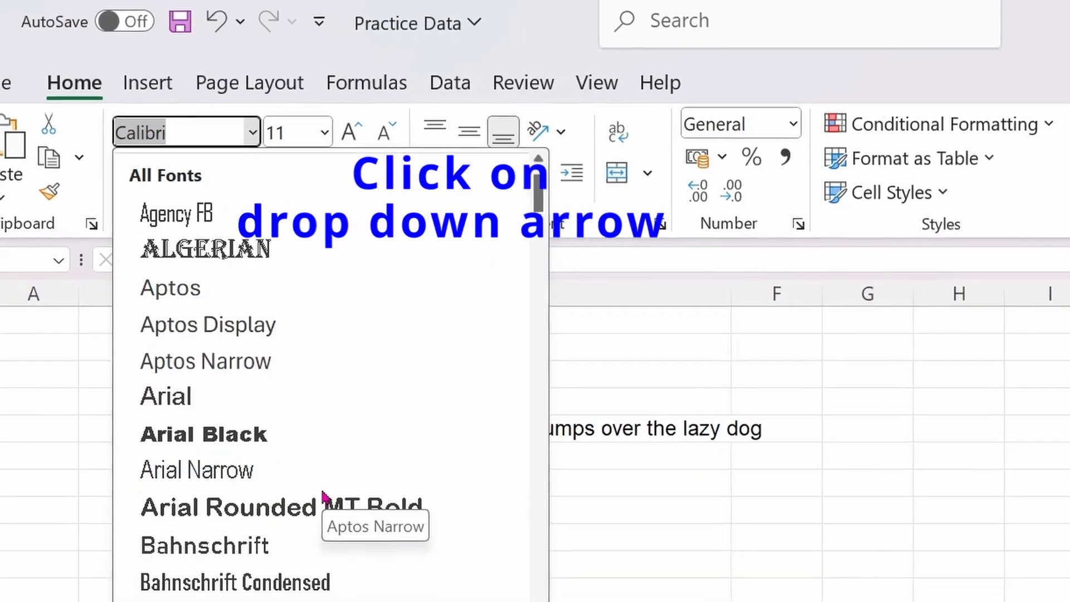
scroll(323, 495, down, 5)
scroll(282, 411, up, 6)
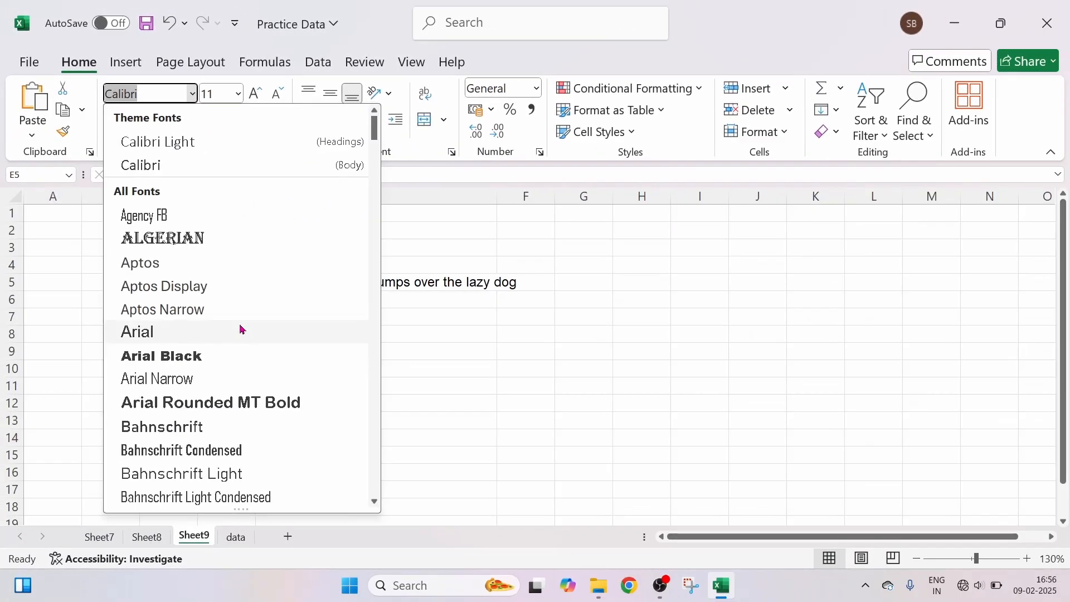
scroll(239, 329, down, 1)
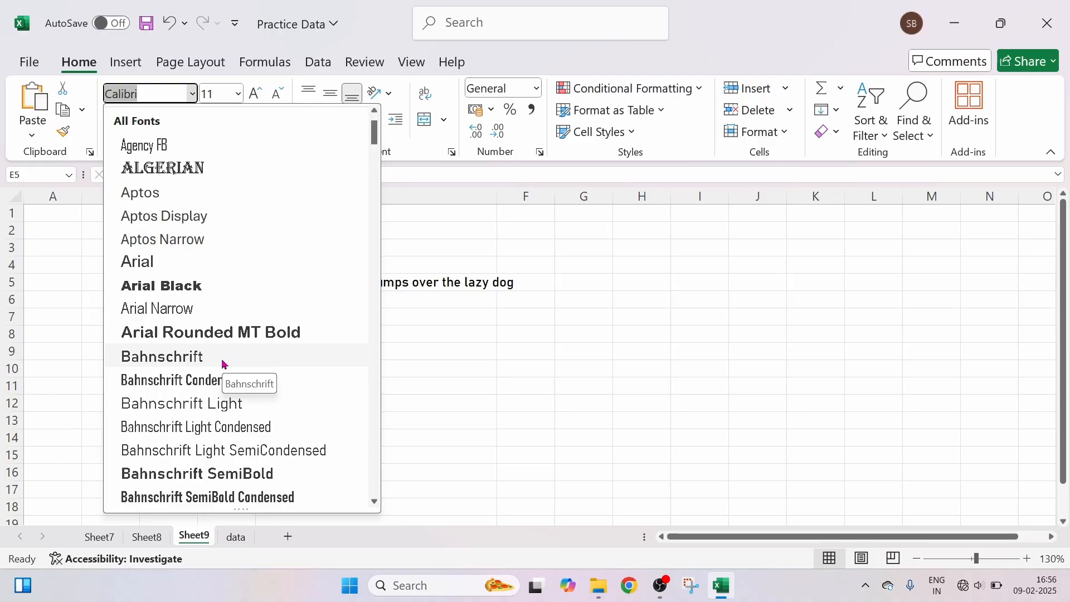
scroll(242, 349, down, 1)
scroll(243, 349, down, 2)
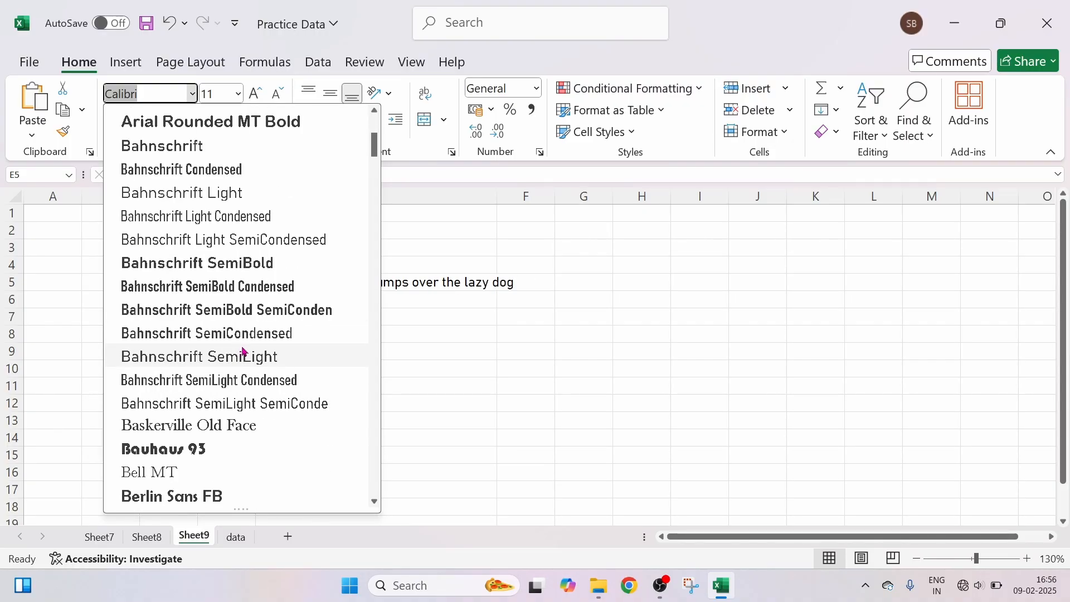
scroll(244, 350, down, 4)
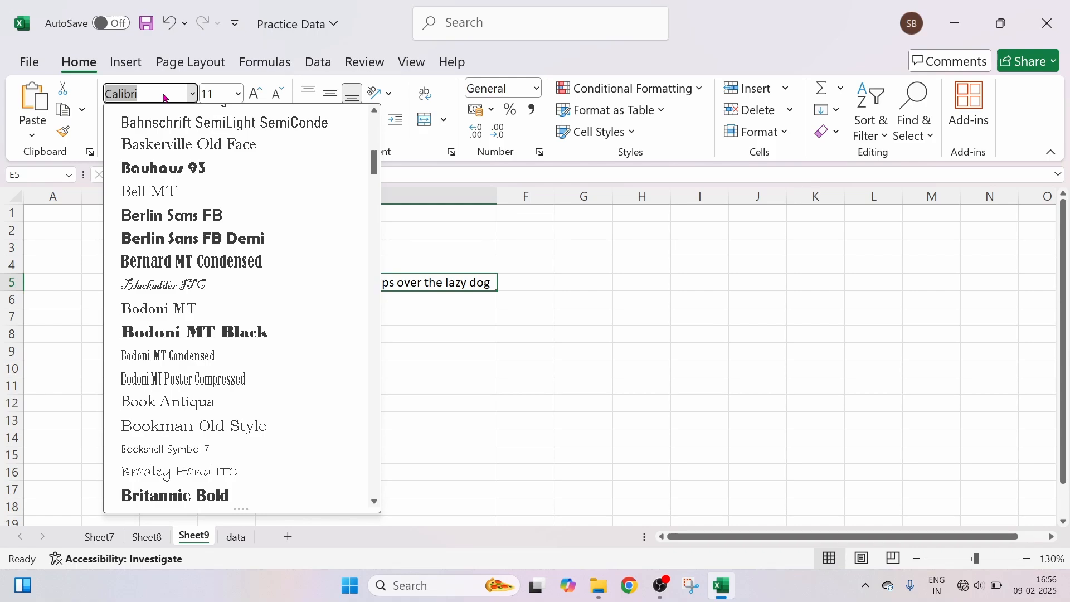
text(T)
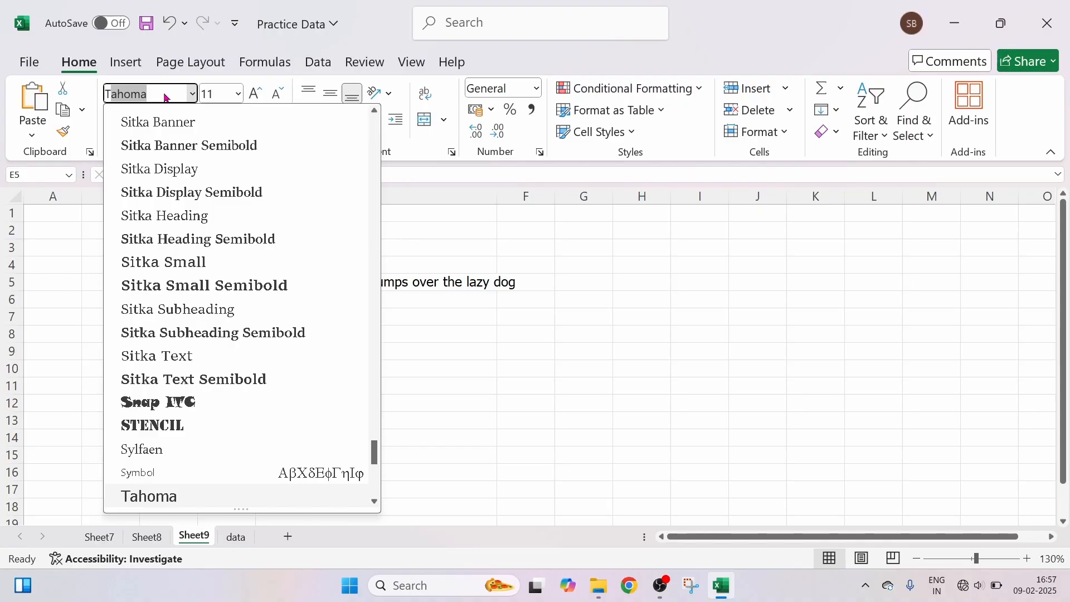
text(imes New R)
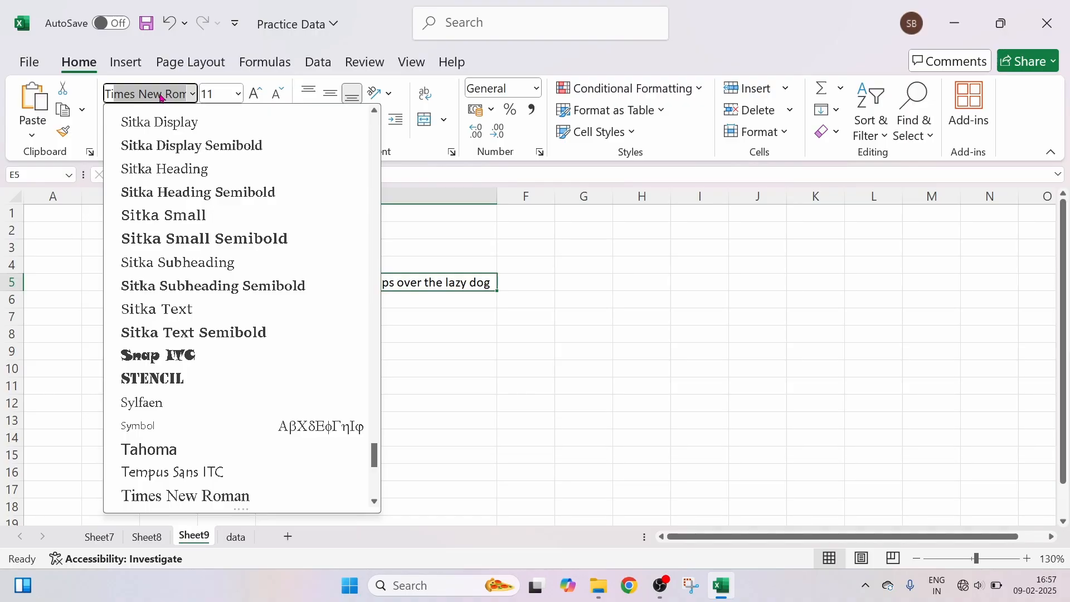
key(Return)
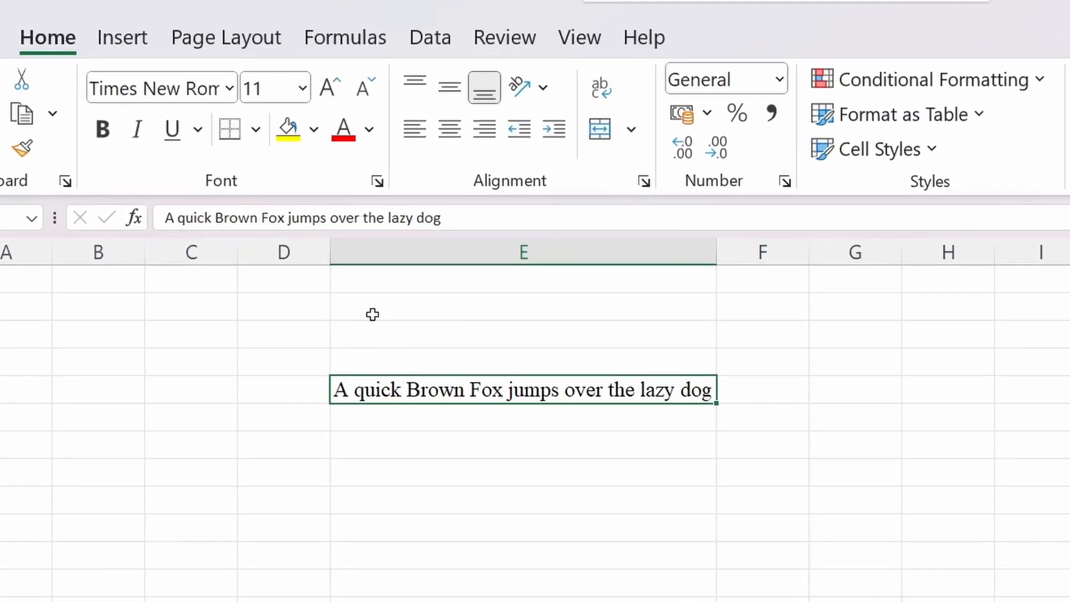
Set the font size of the sentence in E5 to 14, and change it to the custom size 17
click(303, 94)
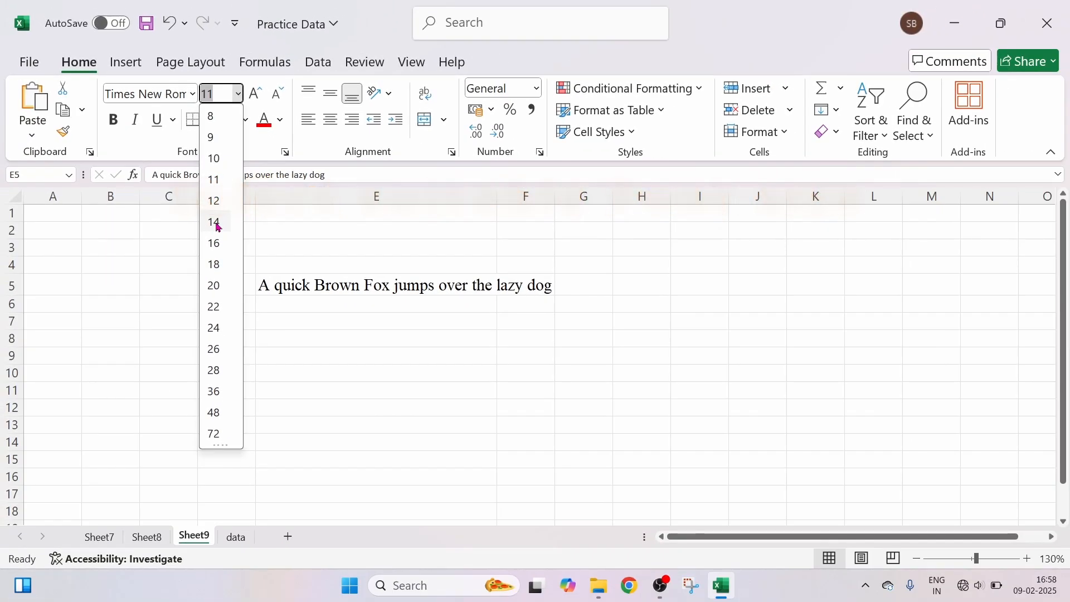
click(214, 223)
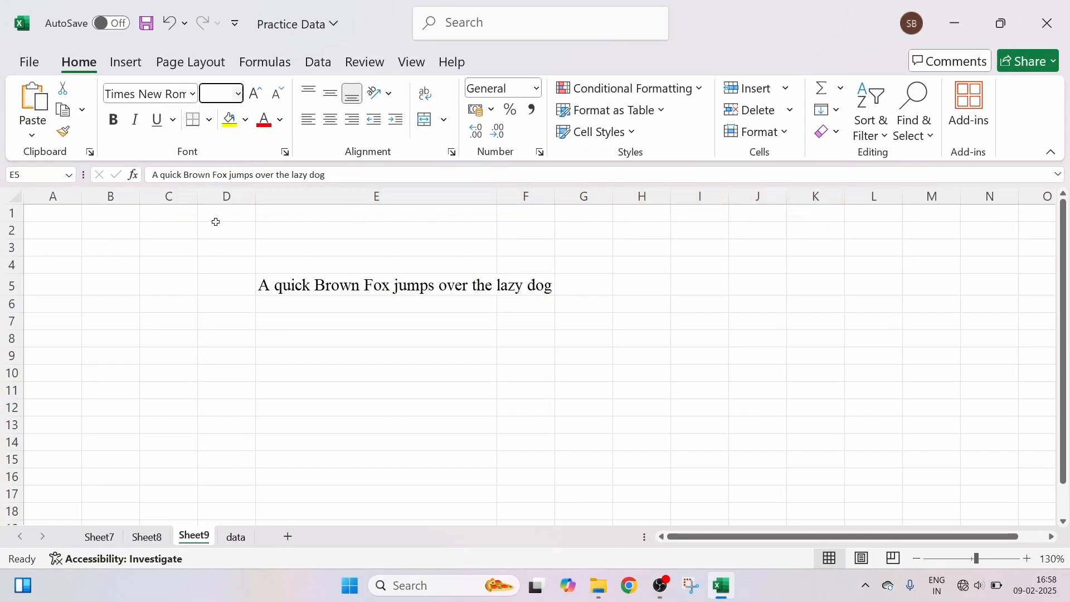
click(223, 93)
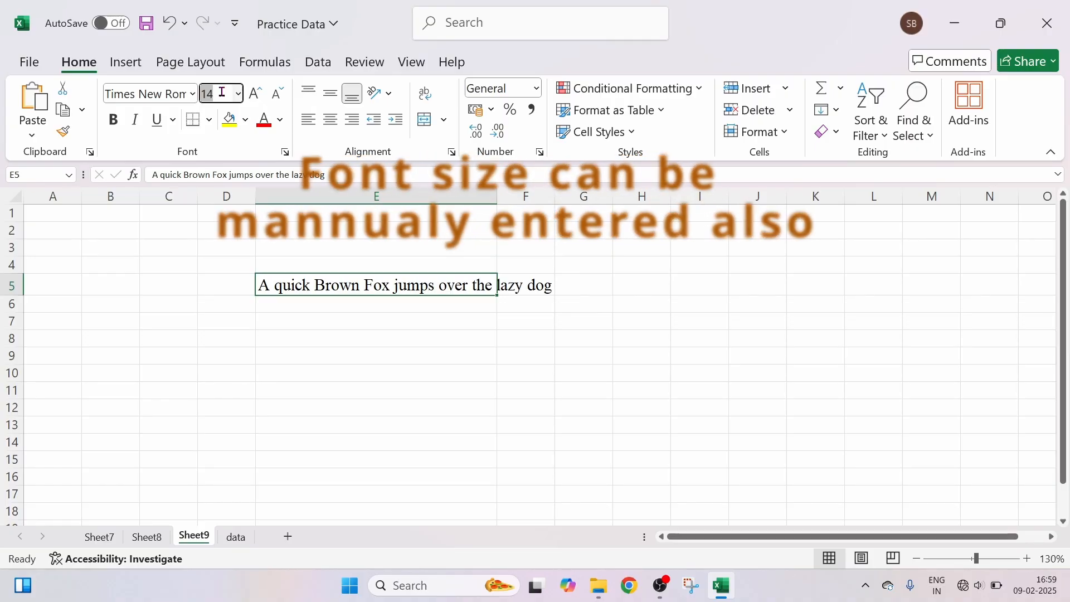
text(17)
key(Return)
click(376, 395)
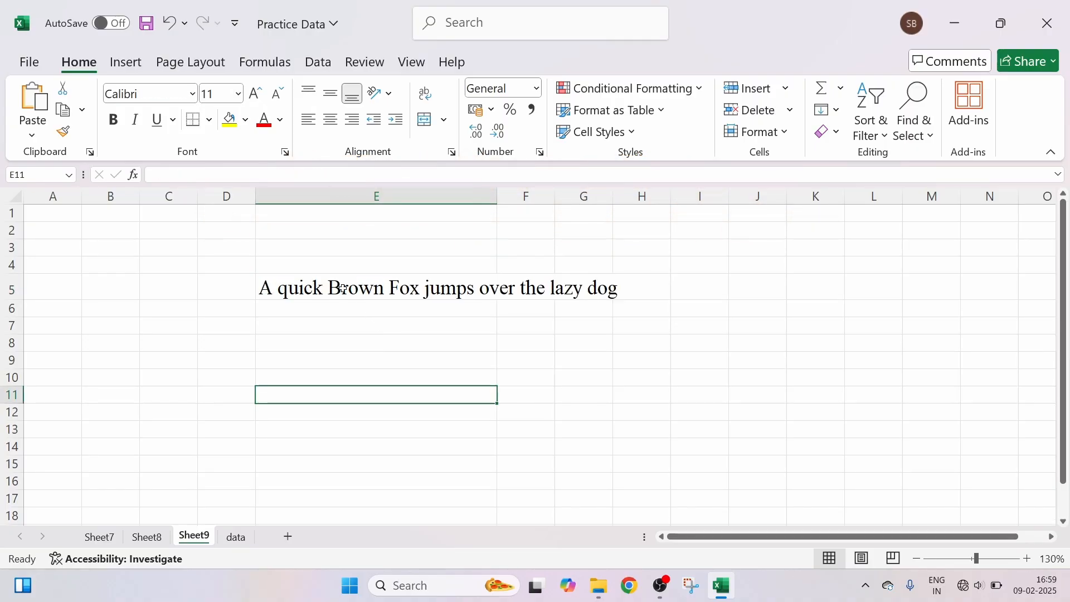
Set the font size of the sentence in E5 to 11
click(343, 288)
click(239, 95)
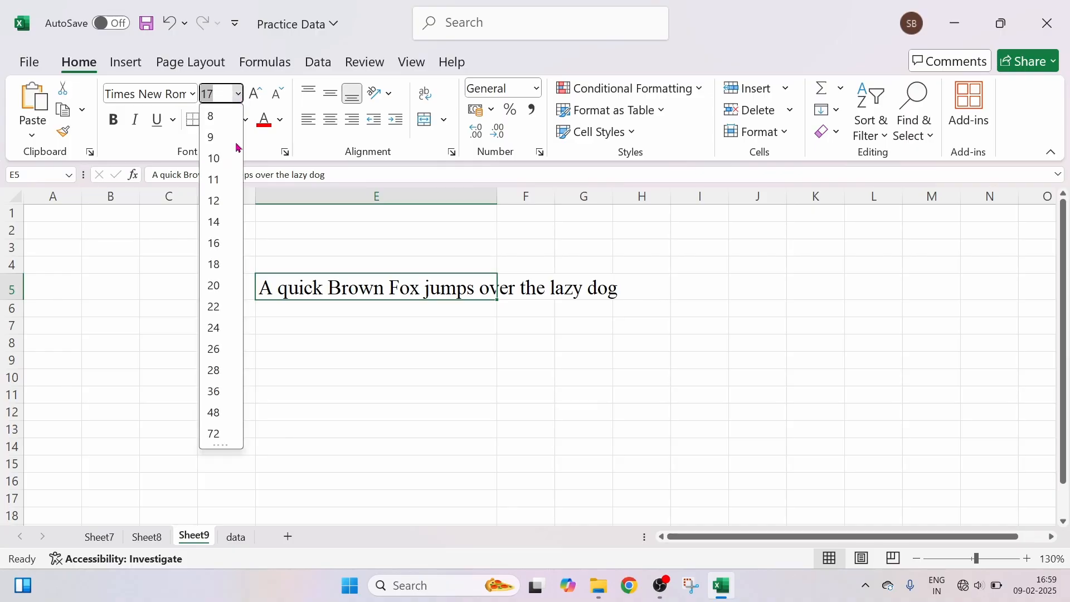
click(220, 177)
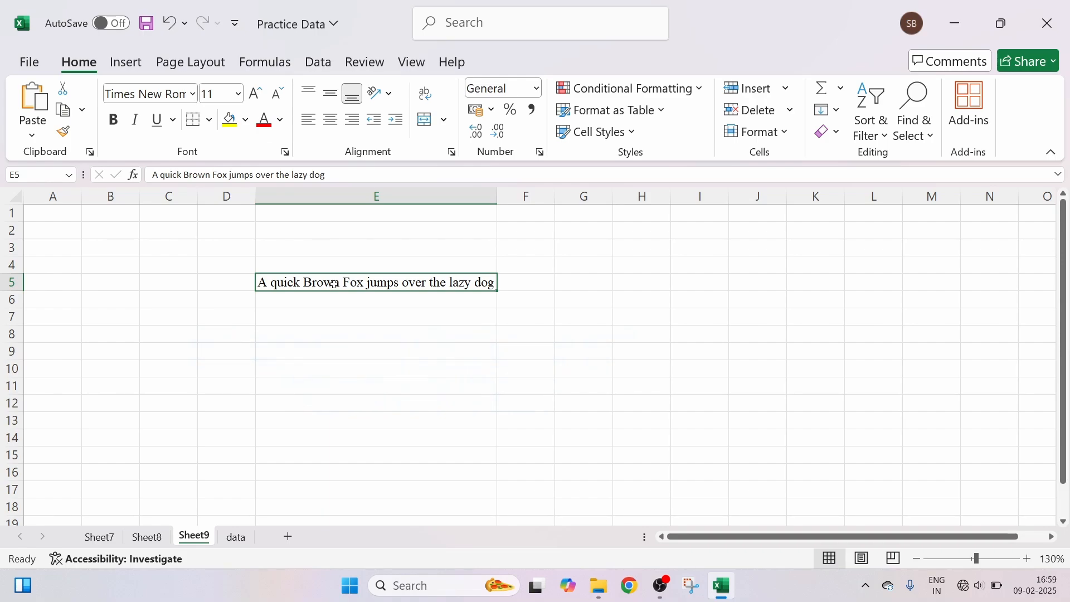
Change the font color of the sentence in E5 to the standard green
click(282, 121)
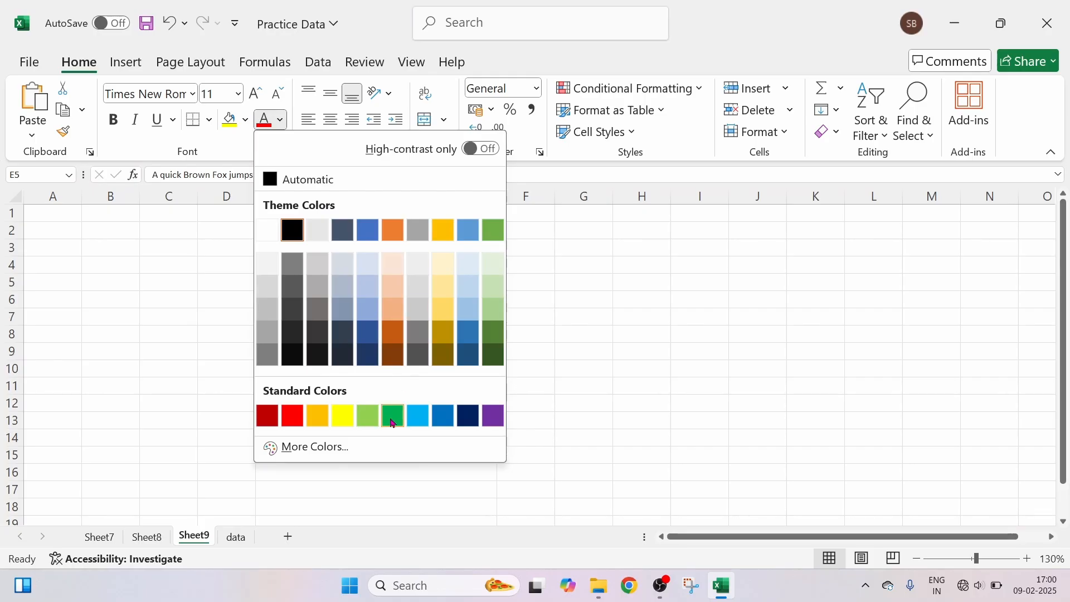
click(393, 422)
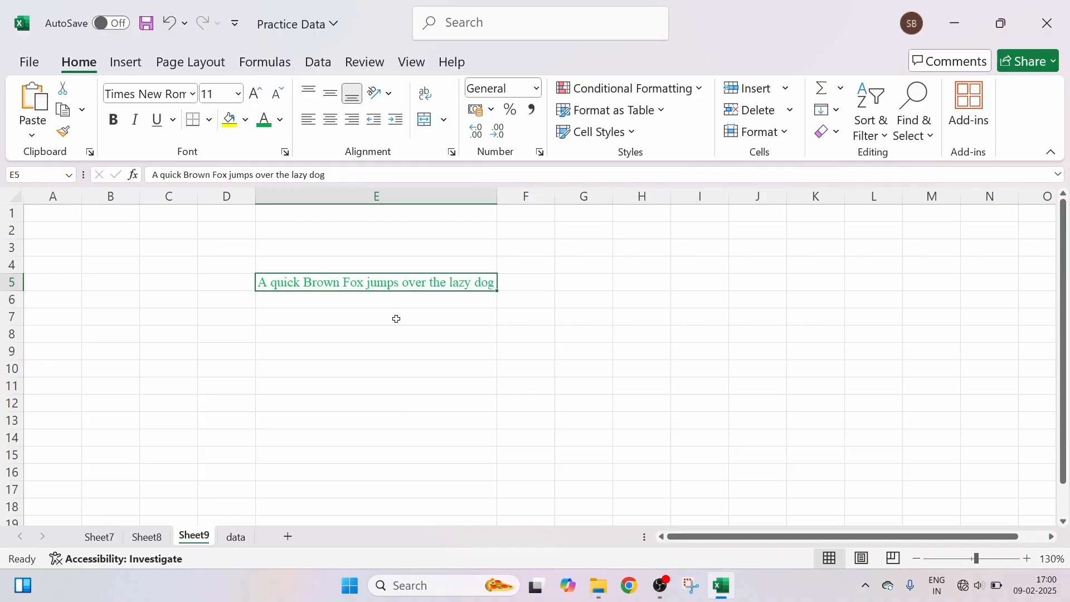
click(357, 317)
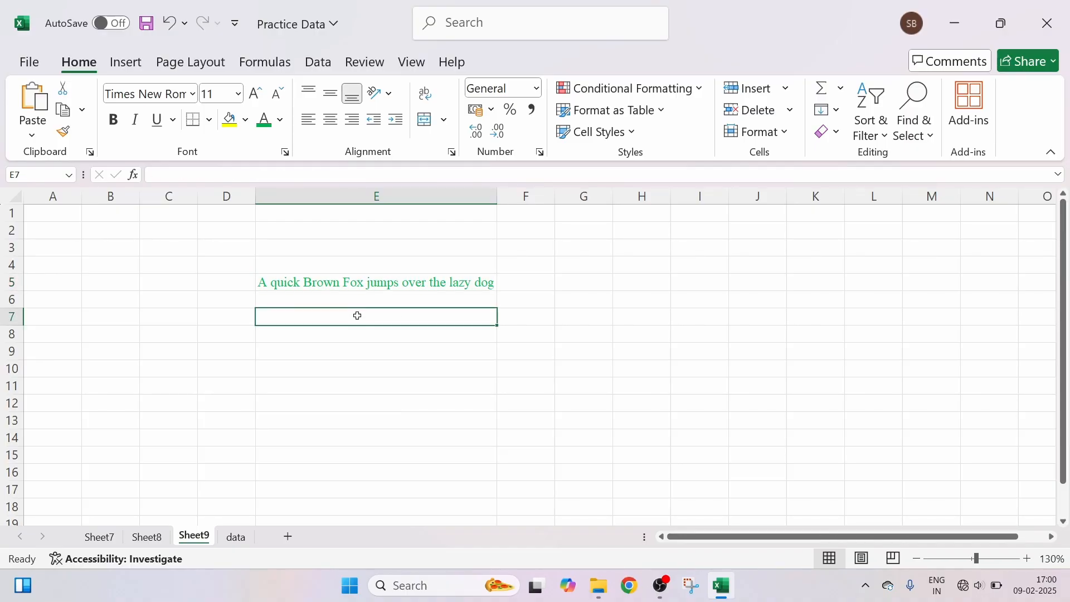
Apply bold, italic and underline formatting to the sentence in E5
click(337, 287)
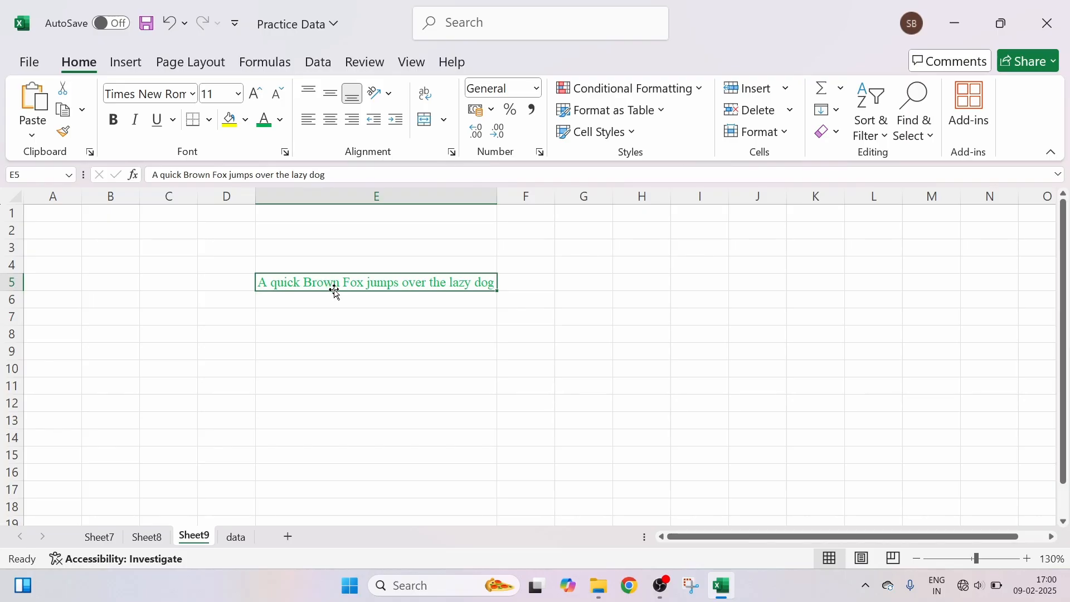
click(113, 120)
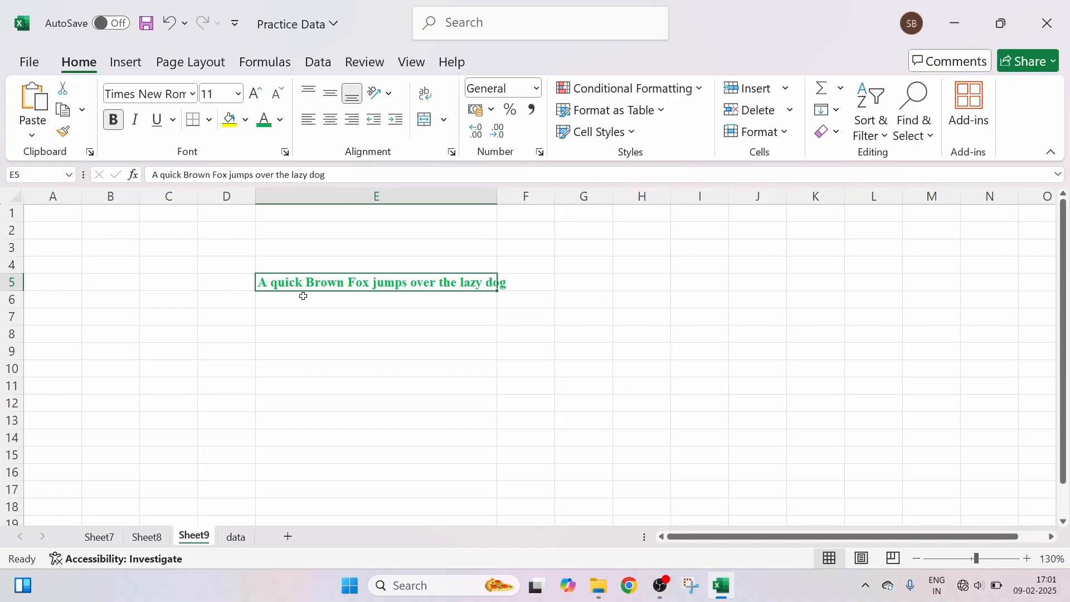
click(136, 125)
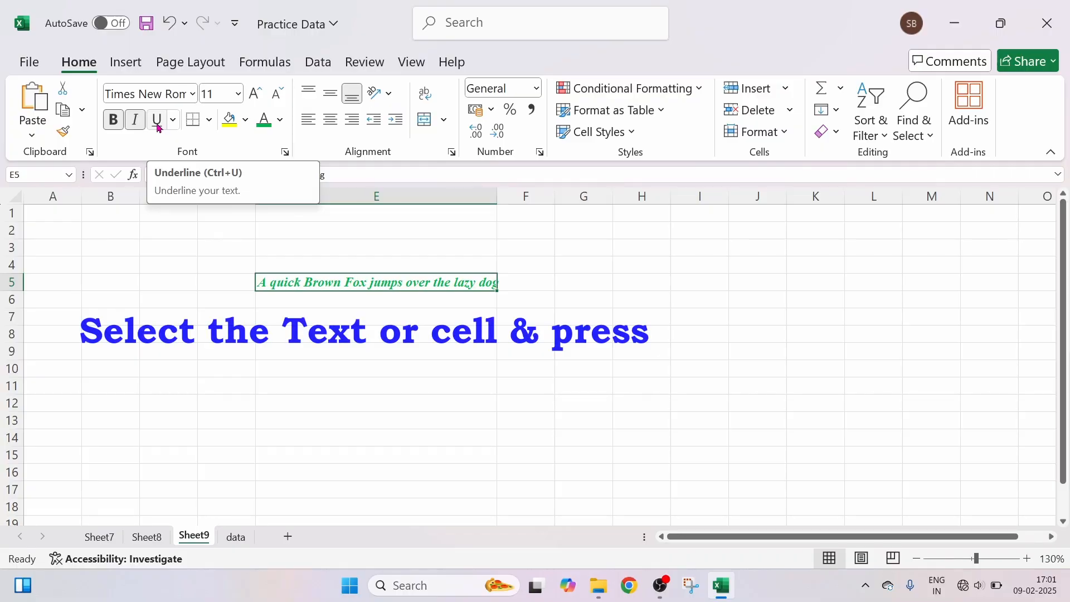
key(ctrl+u)
click(396, 333)
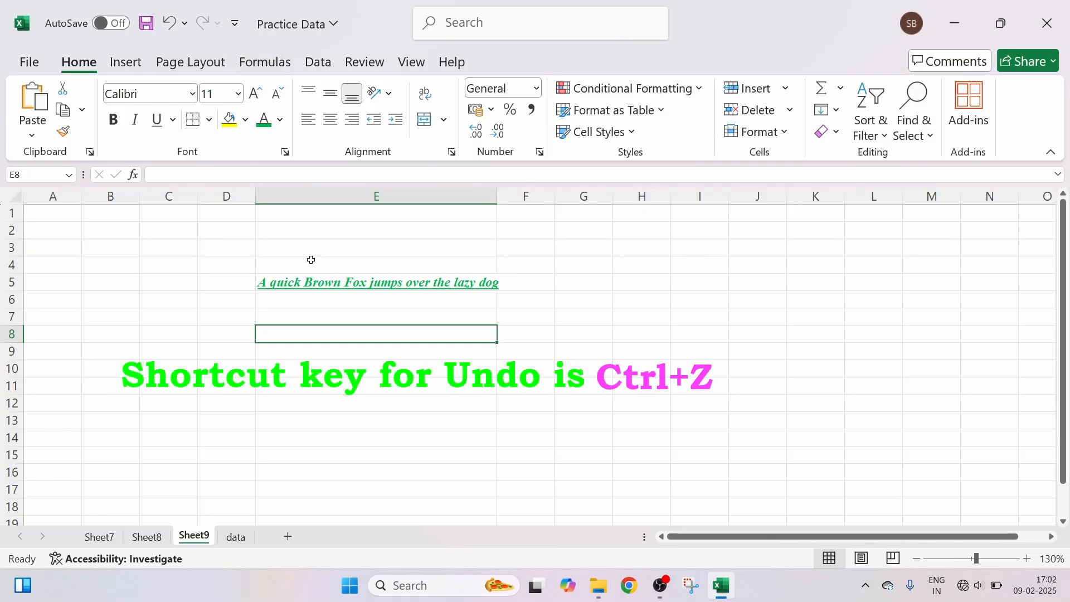
Undo the underline, italic, bold and green font color applied to E5
click(170, 22)
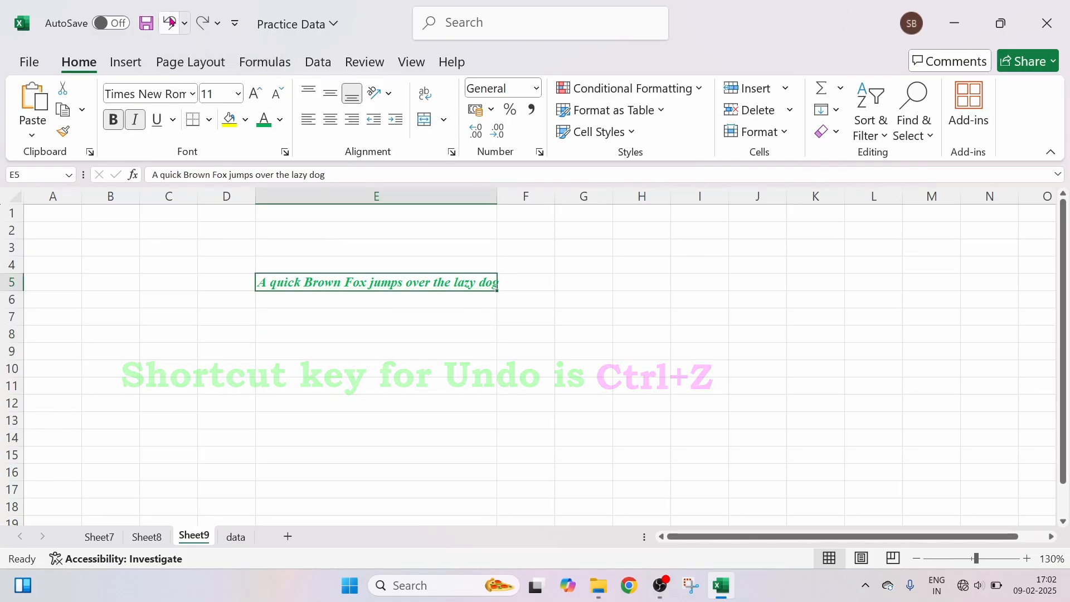
click(170, 22)
click(170, 22)
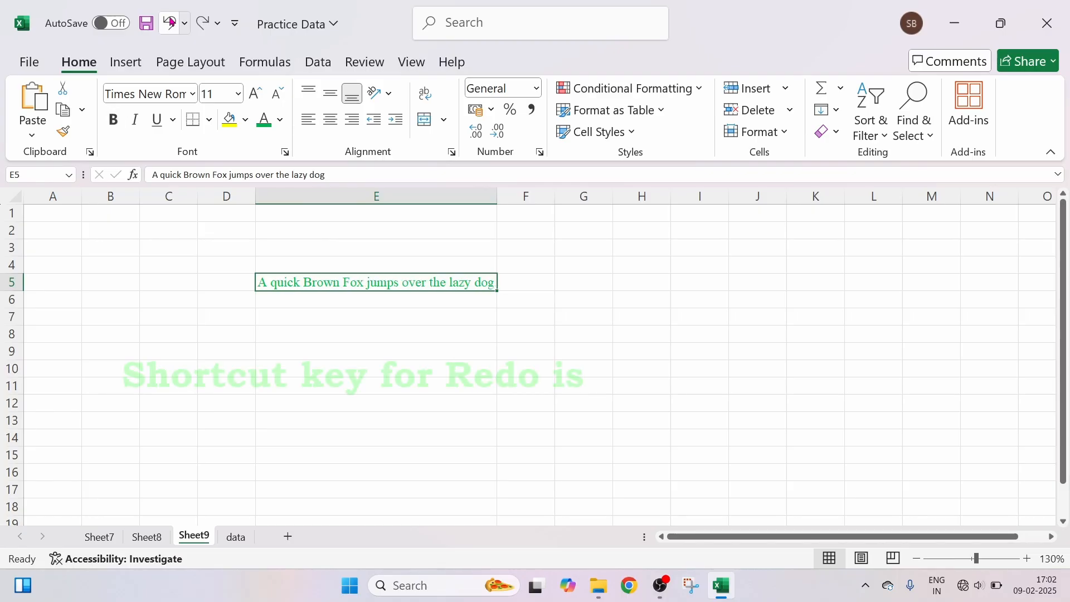
click(170, 22)
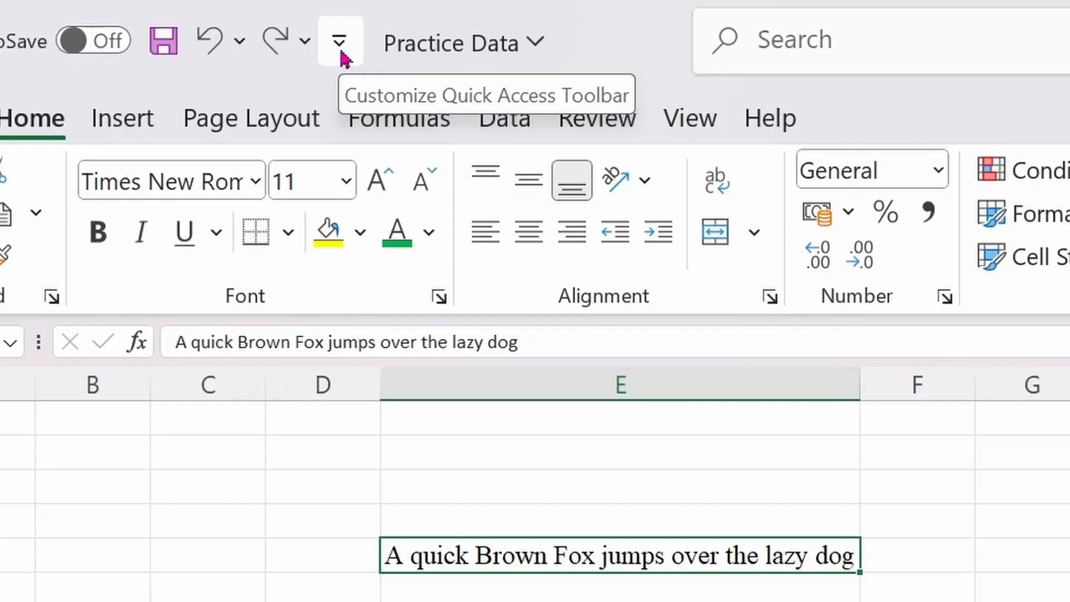
Add the Spelling command to the Quick Access Toolbar
click(313, 44)
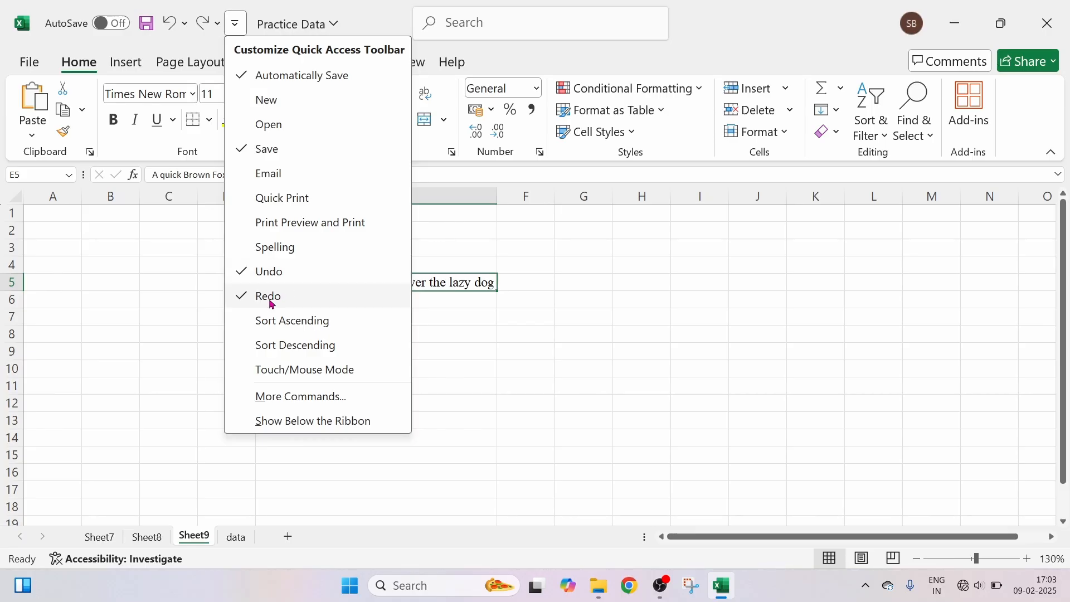
click(288, 249)
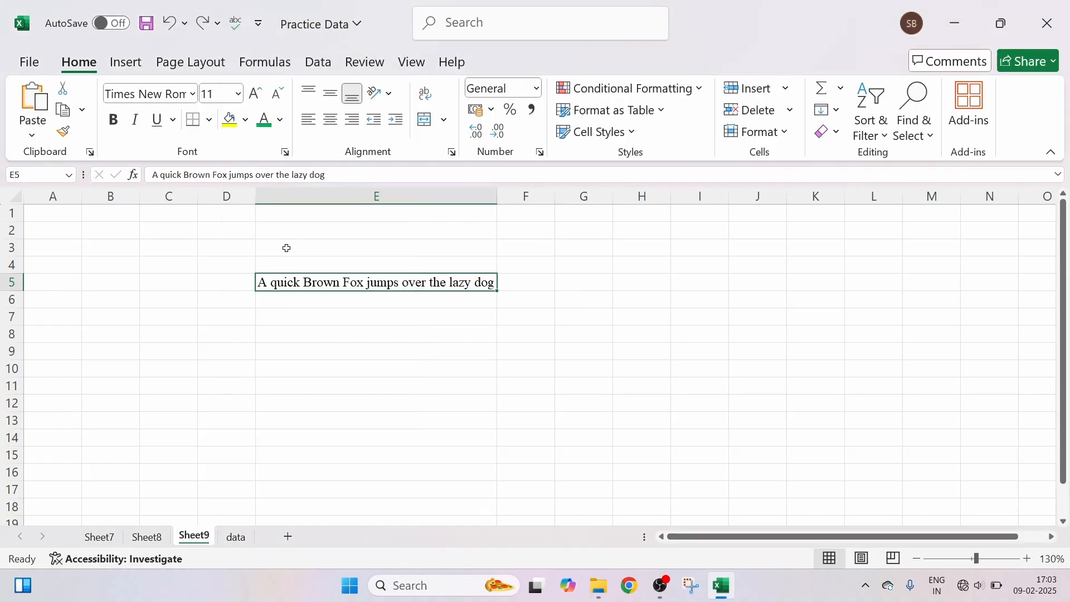
Add the Print Preview and Print command to the Quick Access Toolbar from the full list of popular commands
click(259, 24)
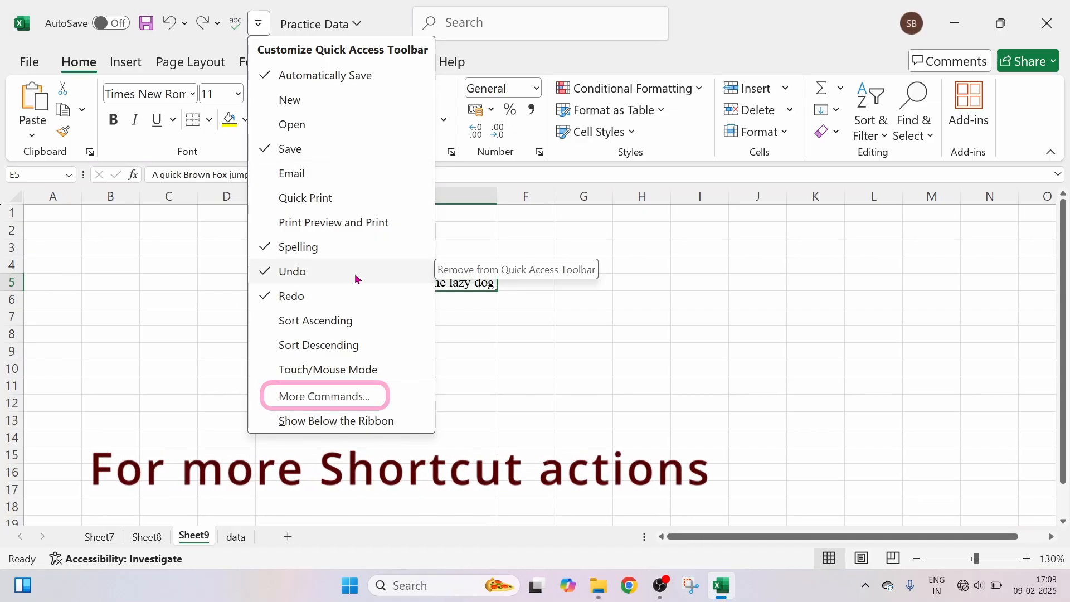
click(324, 398)
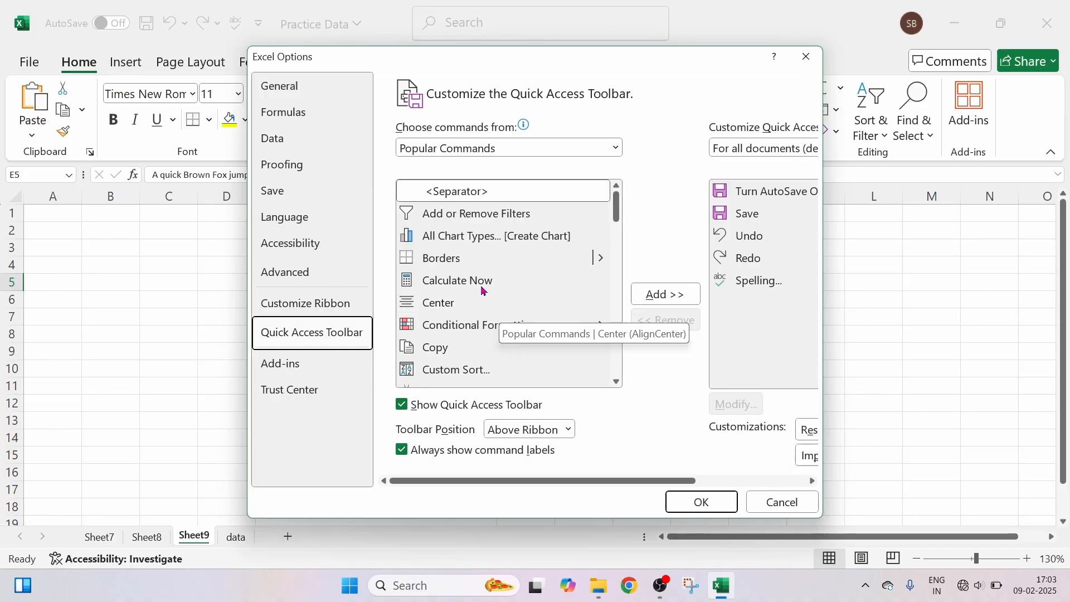
scroll(507, 270, down, 2)
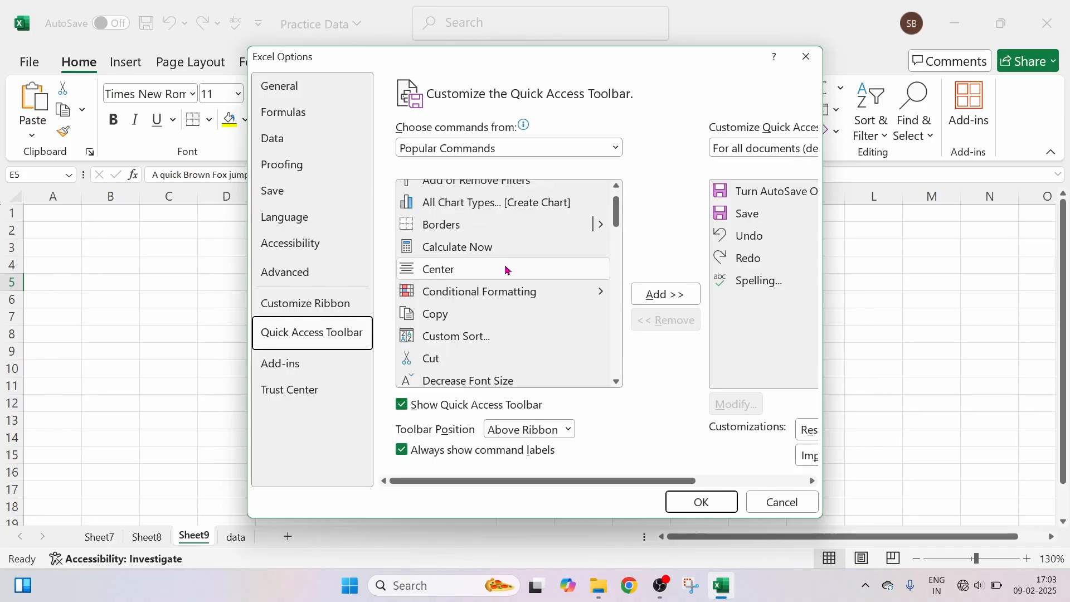
scroll(507, 269, down, 1)
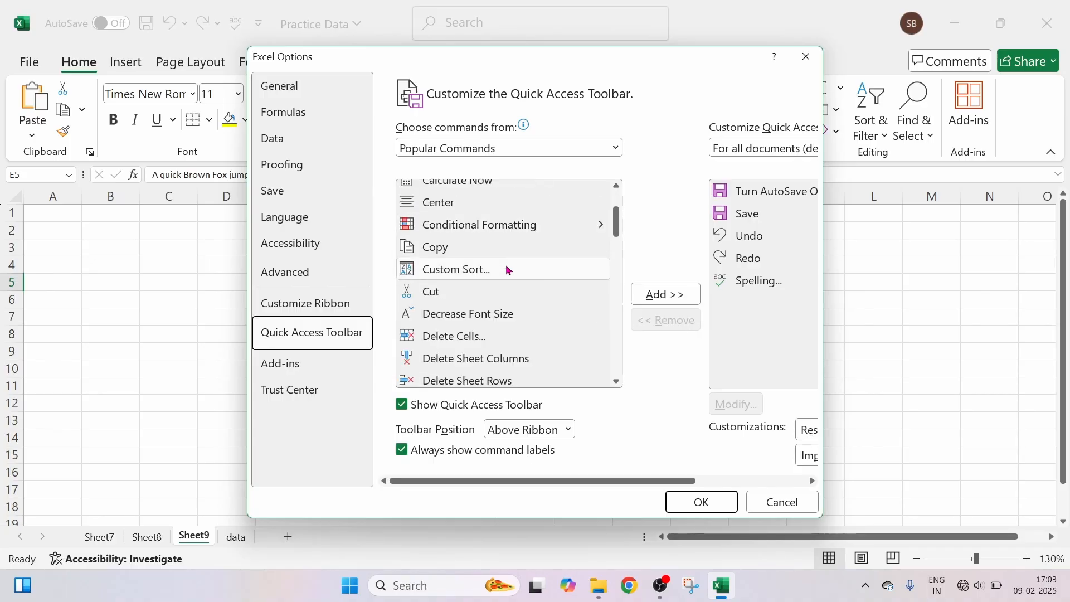
scroll(509, 269, down, 3)
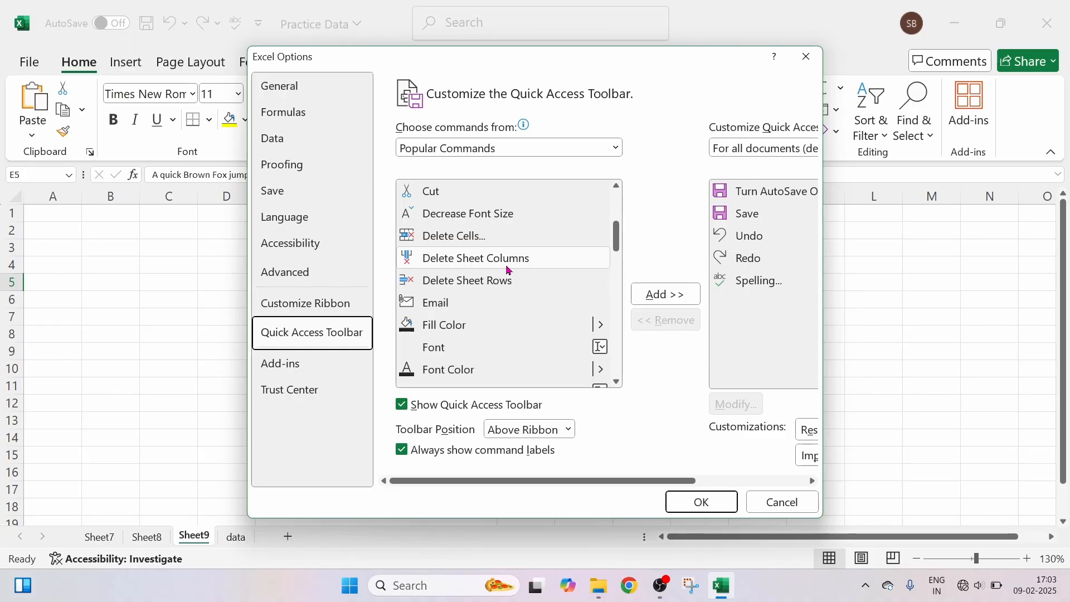
scroll(508, 269, down, 2)
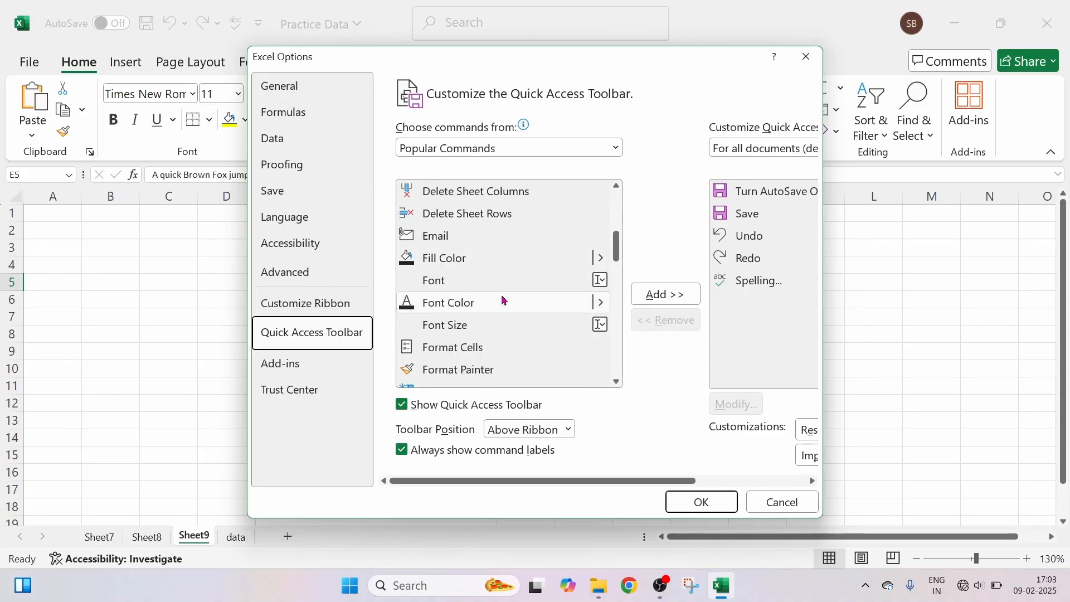
scroll(503, 301, down, 8)
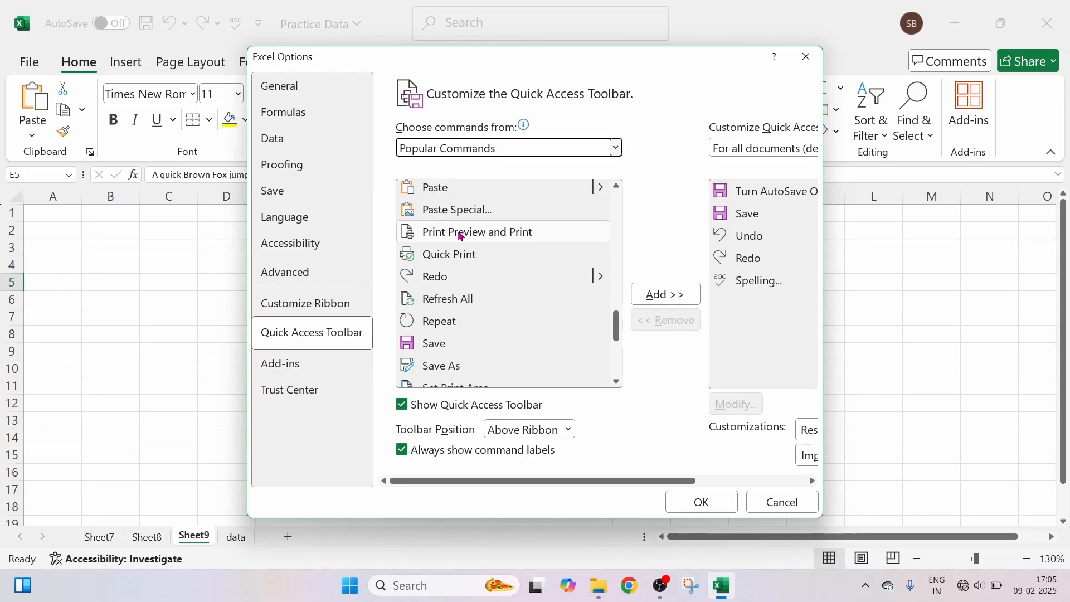
click(495, 237)
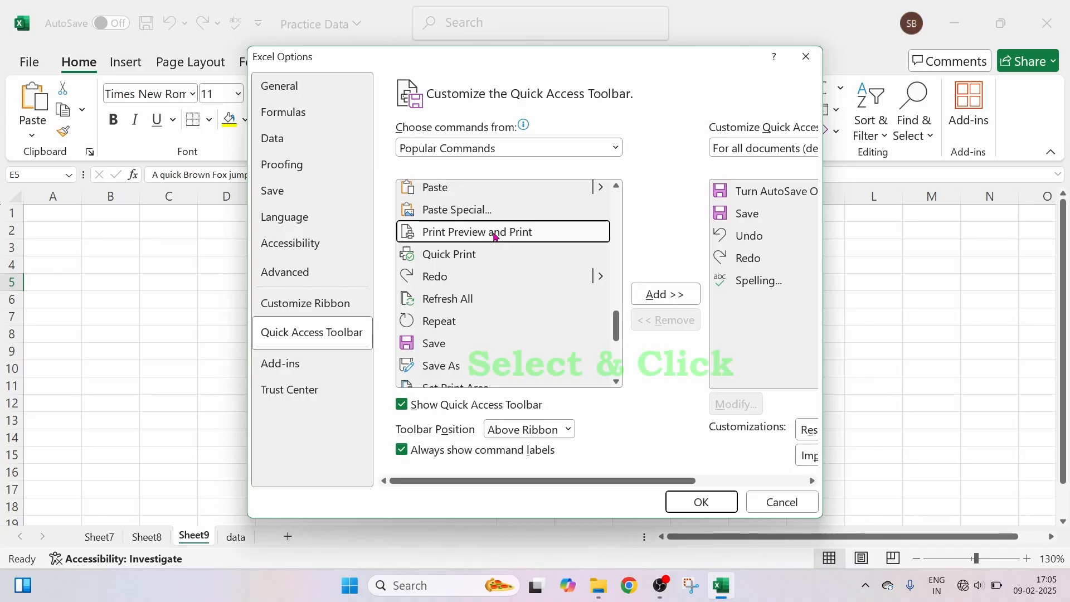
click(650, 296)
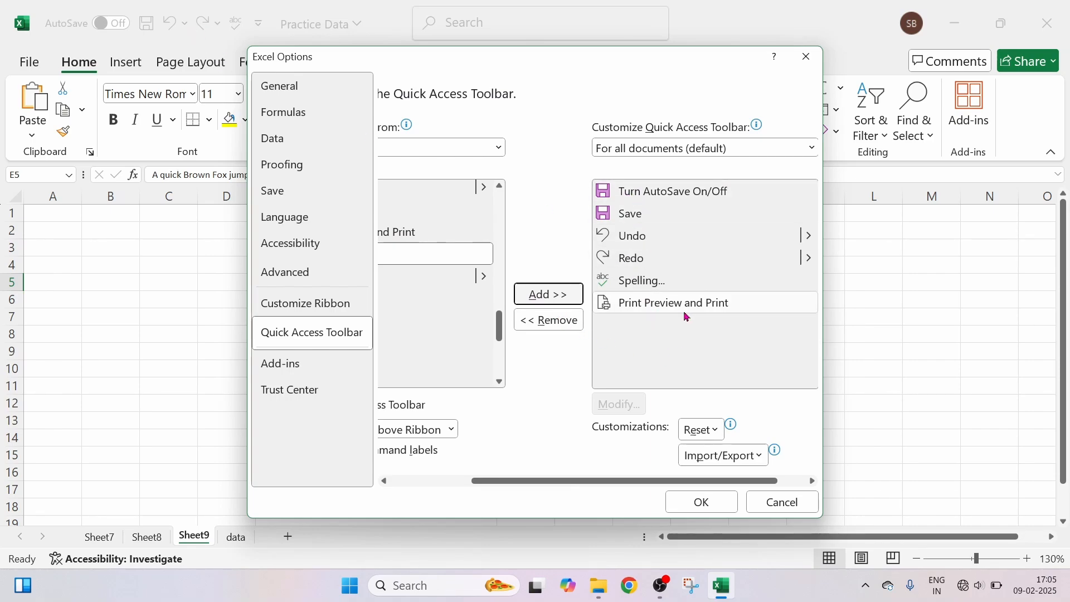
click(701, 501)
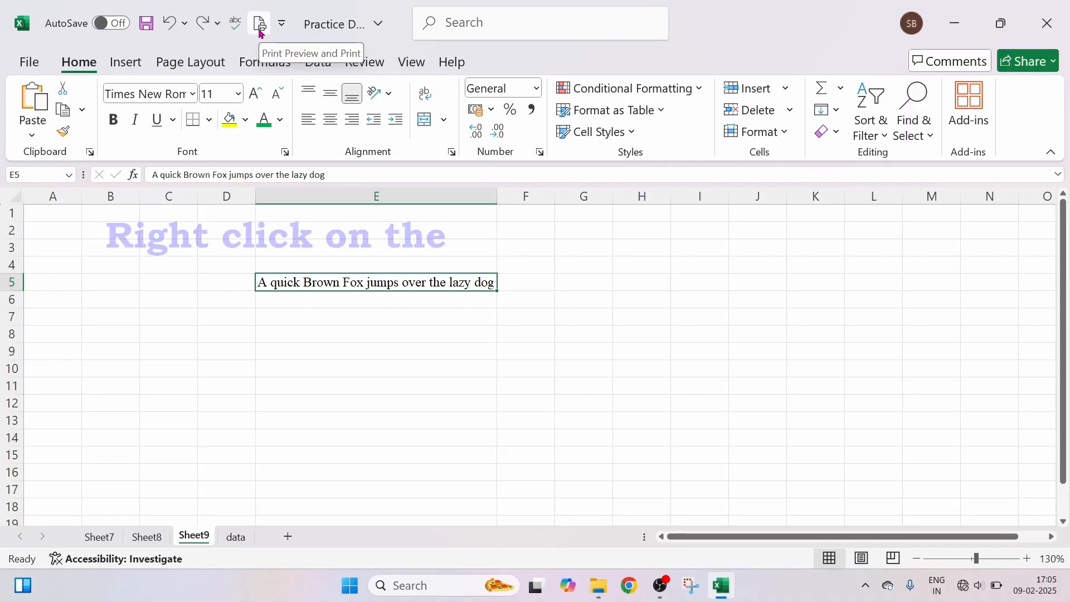
Remove the Print Preview and Print command from the Quick Access Toolbar
right_click(260, 32)
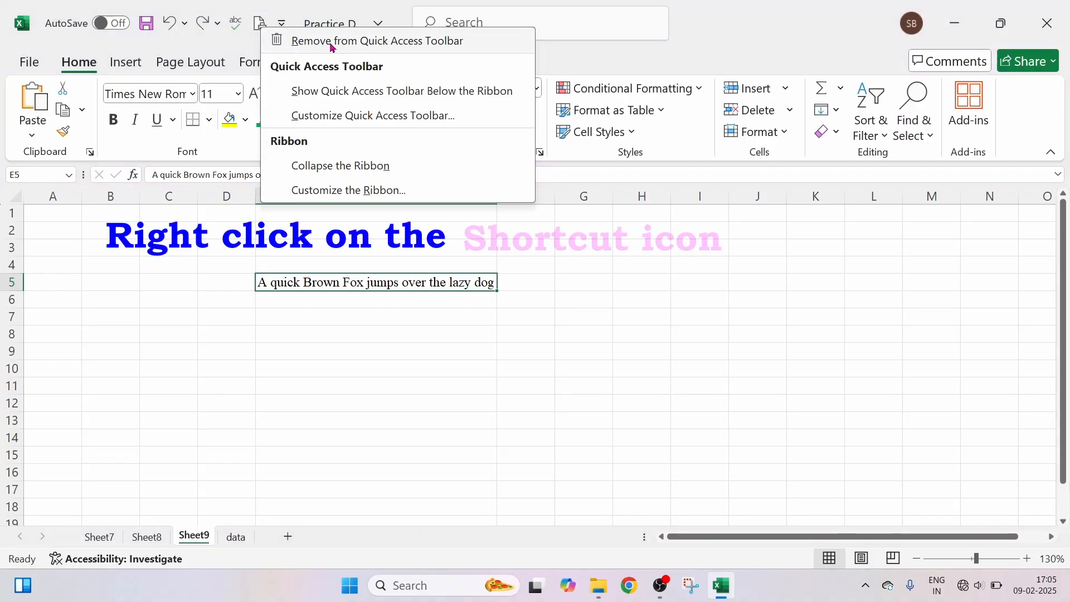
click(409, 43)
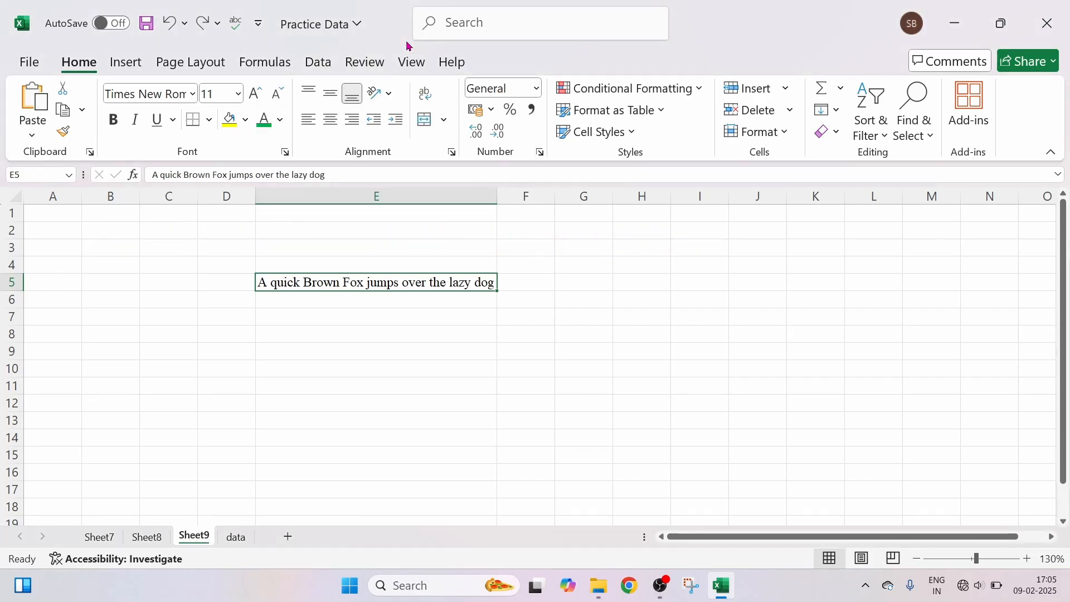
key(Down)
key(Down)
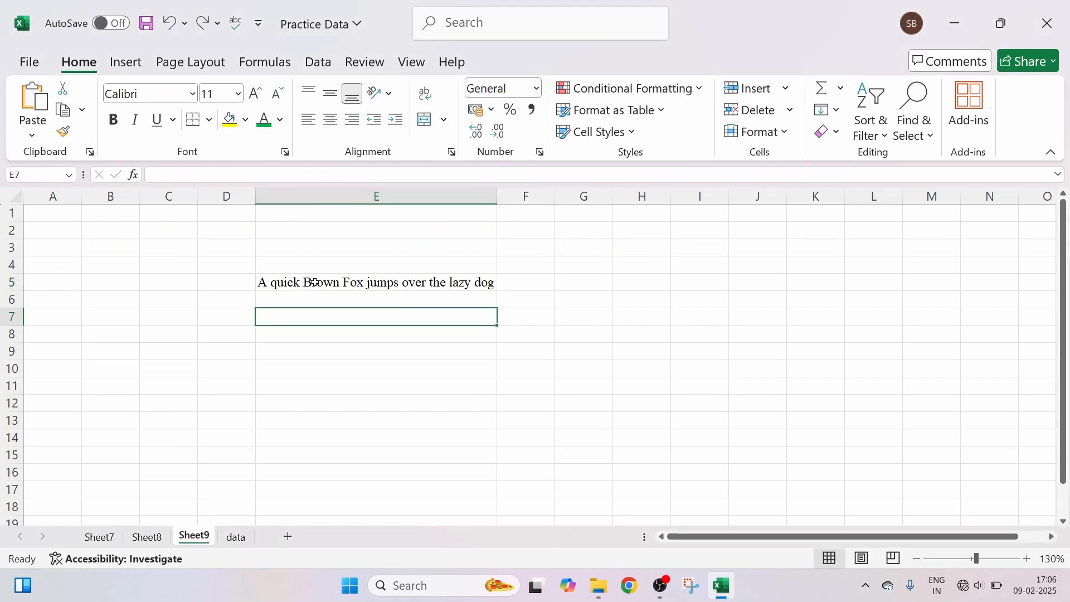
Increase the font size of the sentence in E5 stepwise to 18
click(314, 283)
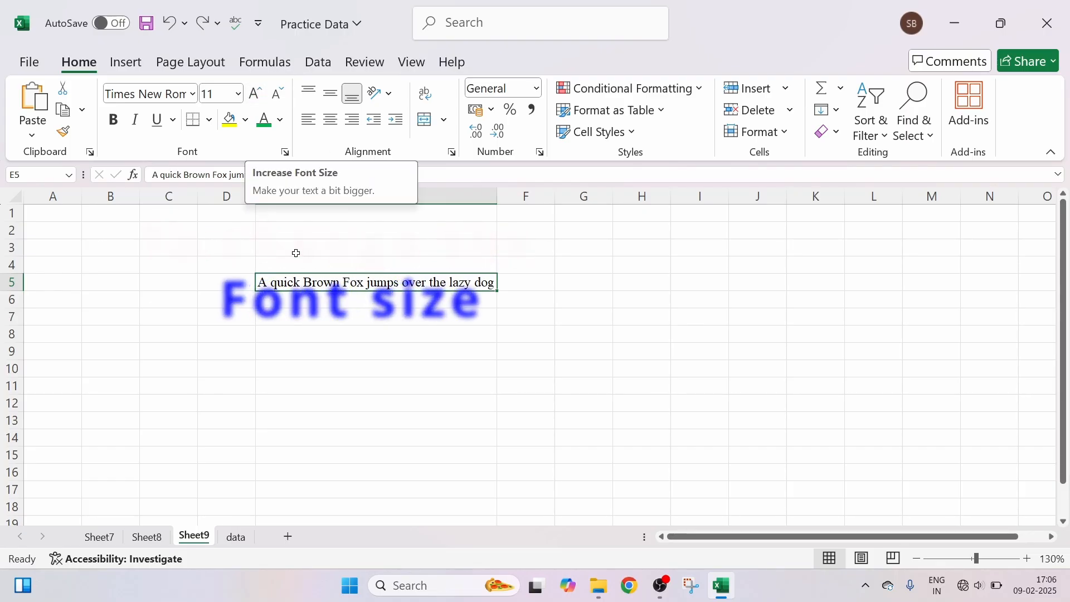
click(255, 95)
click(255, 94)
click(254, 98)
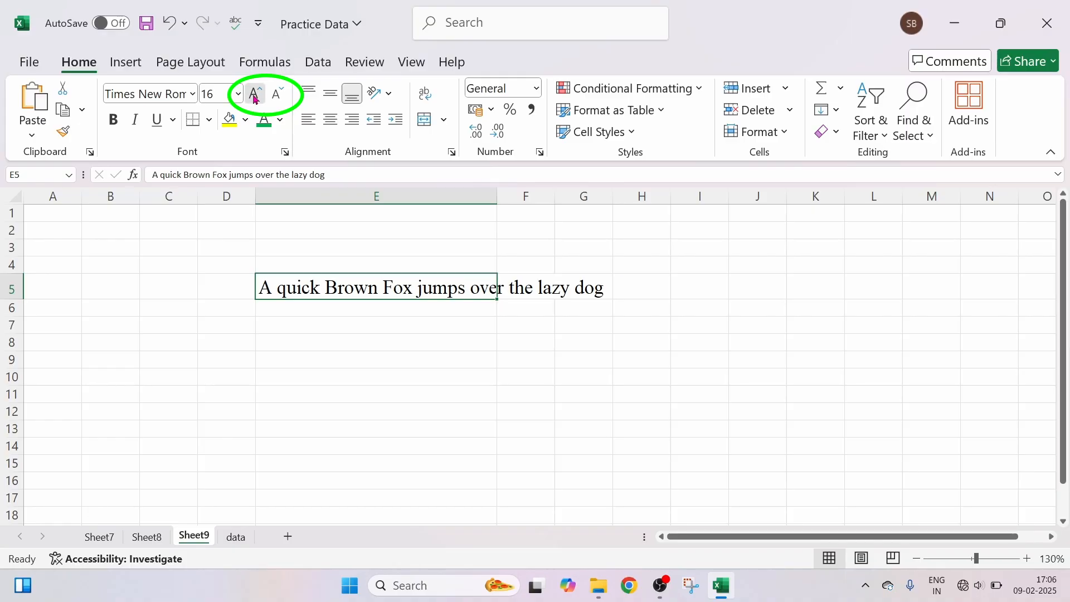
click(255, 98)
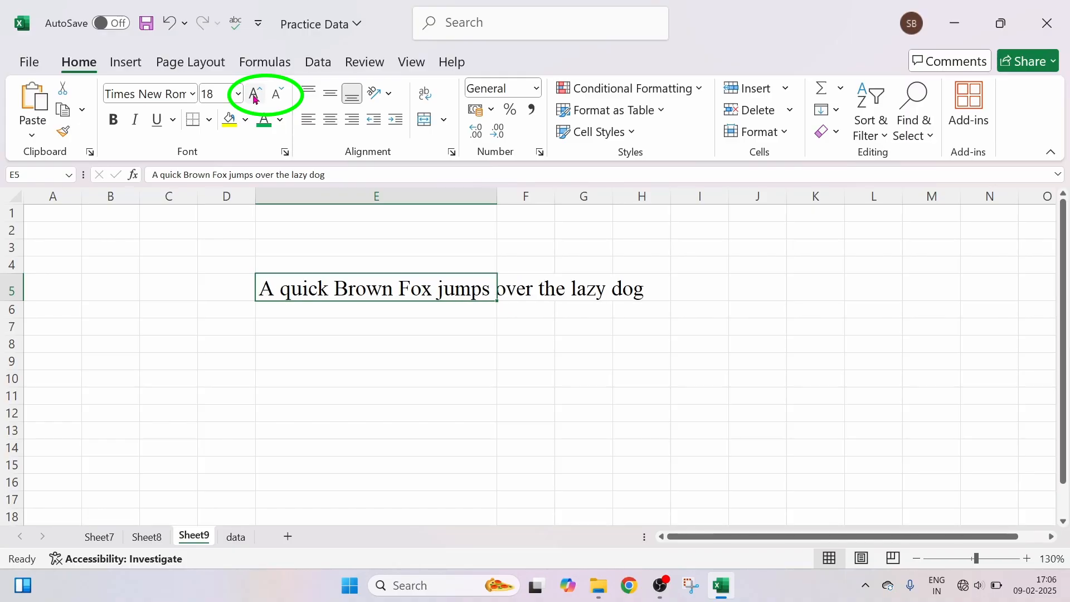
Decrease the font size of the sentence in E5 stepwise to 12
click(280, 99)
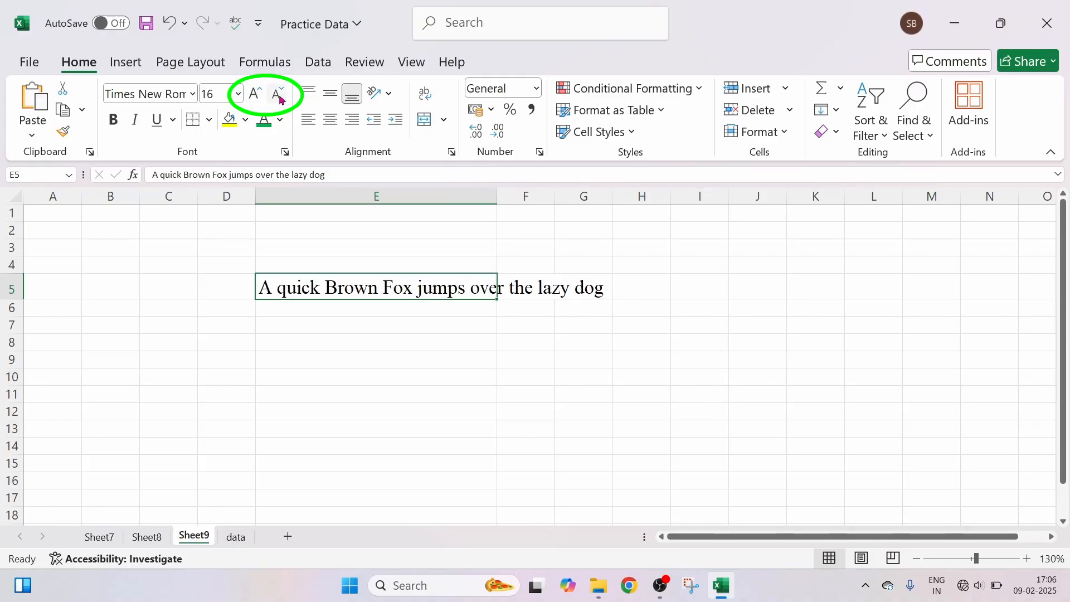
click(281, 100)
click(281, 99)
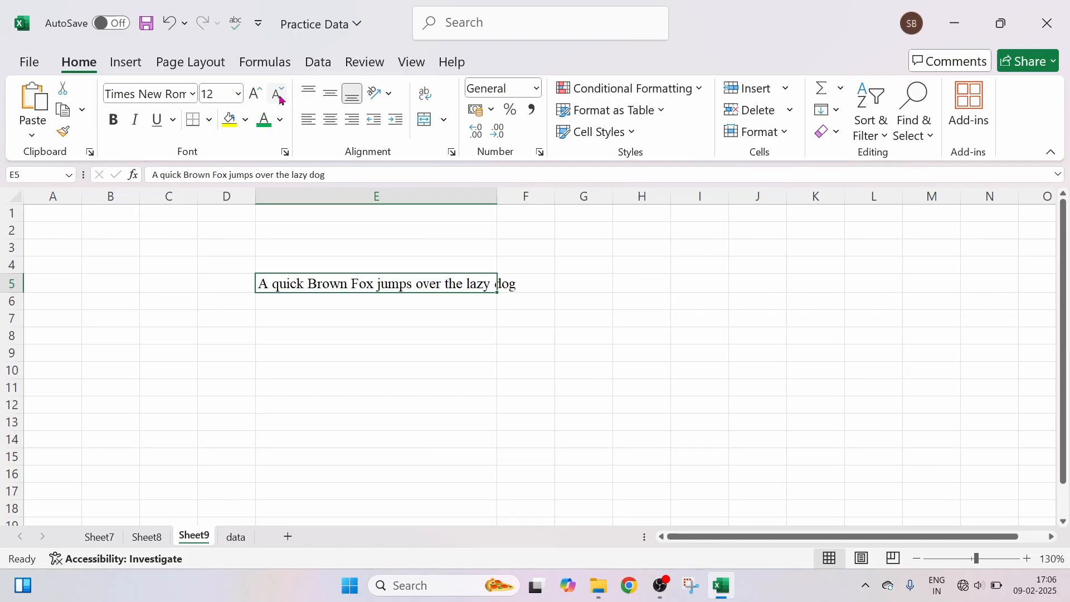
click(327, 313)
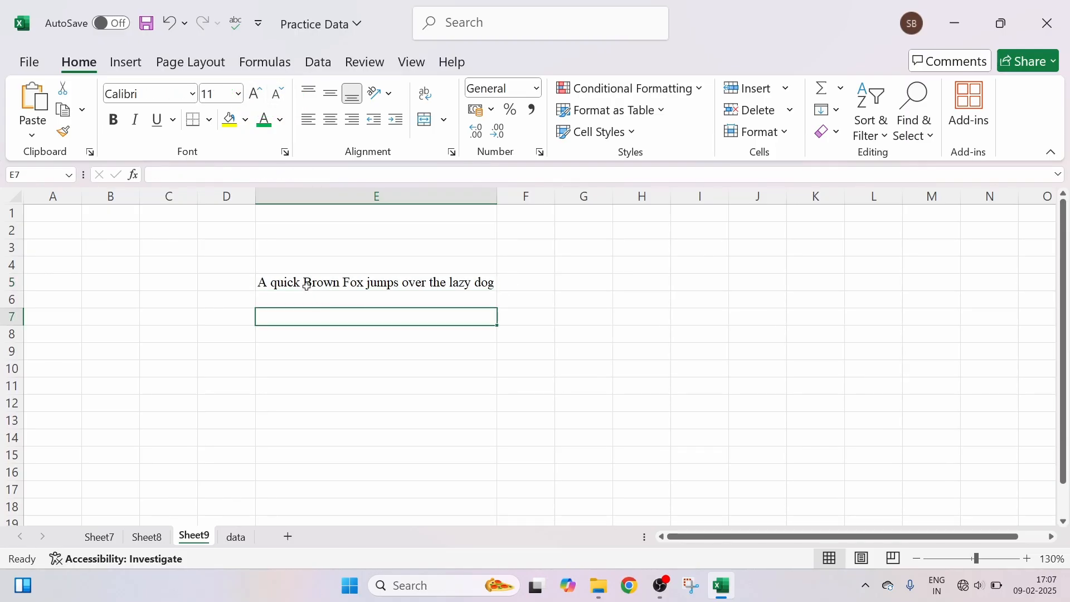
Change the font of only the words "Brown Fox" within the sentence in E5 to Stencil
click(275, 286)
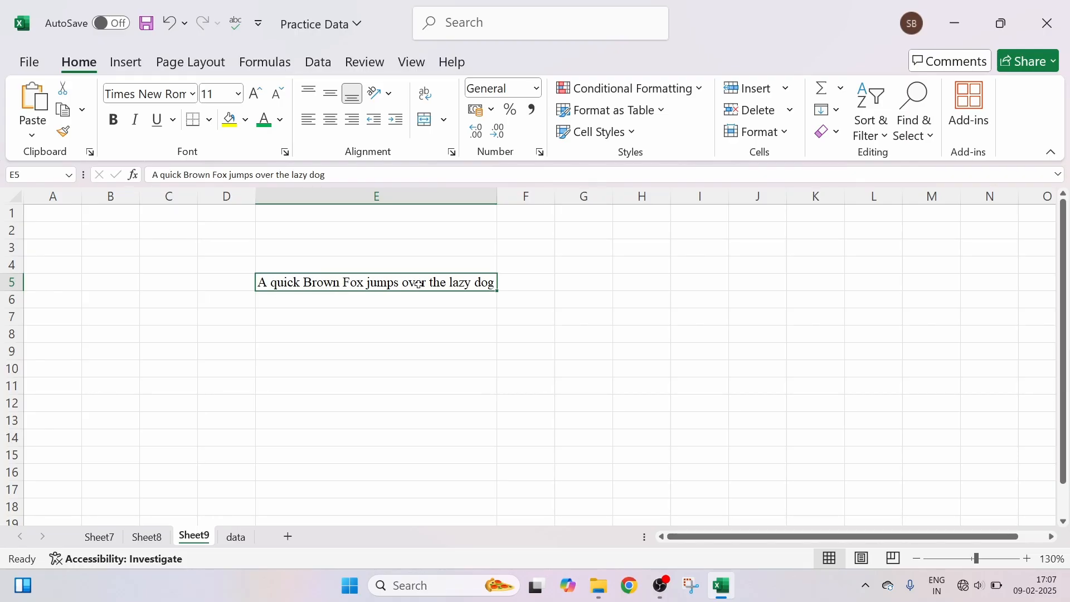
double_click(309, 283)
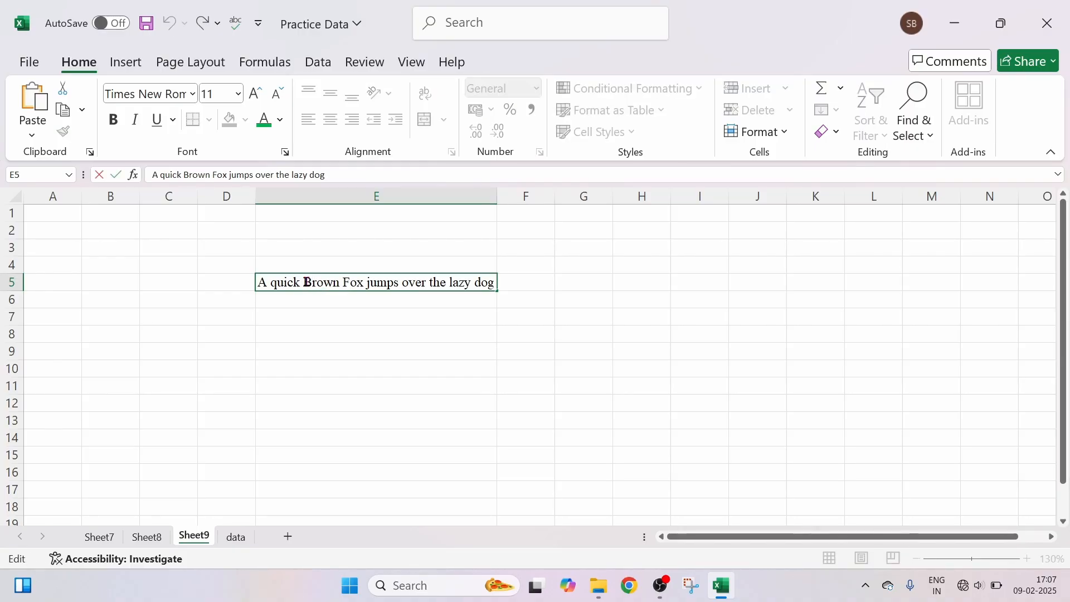
drag(308, 282, 363, 283)
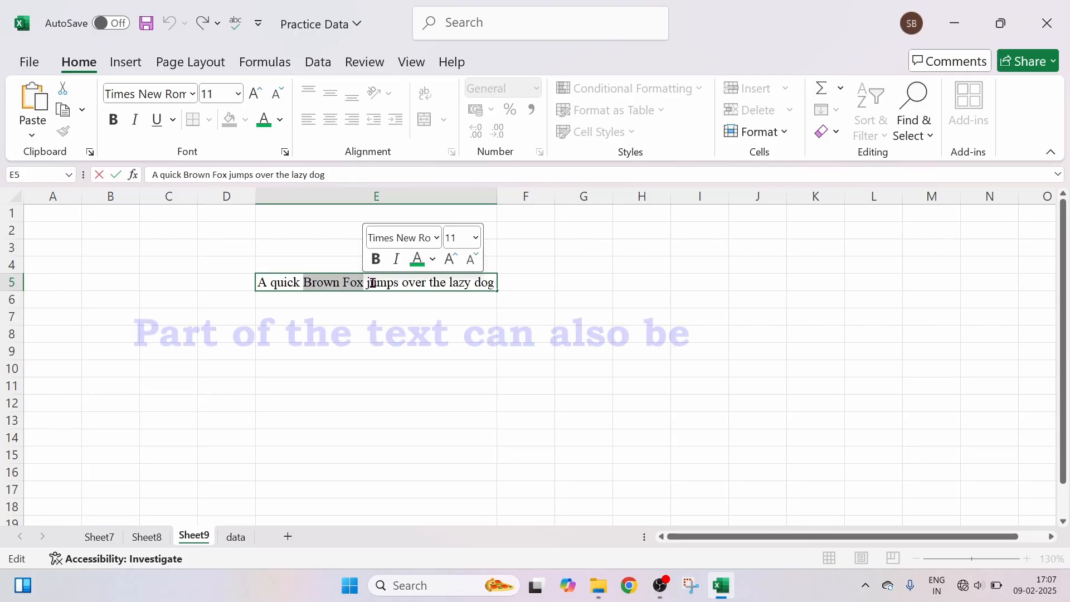
click(192, 94)
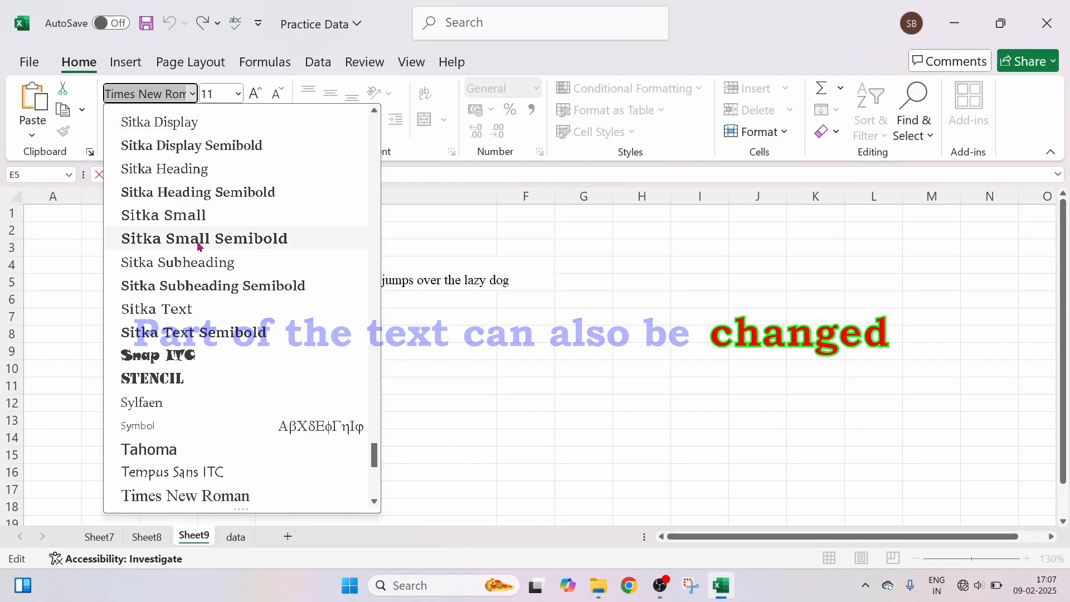
click(186, 379)
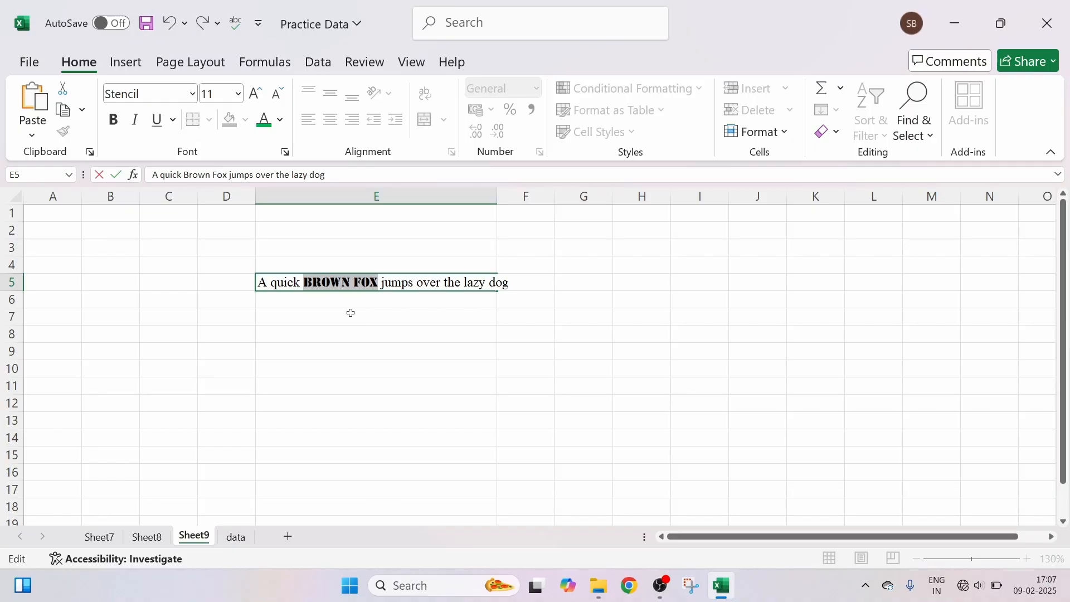
click(346, 333)
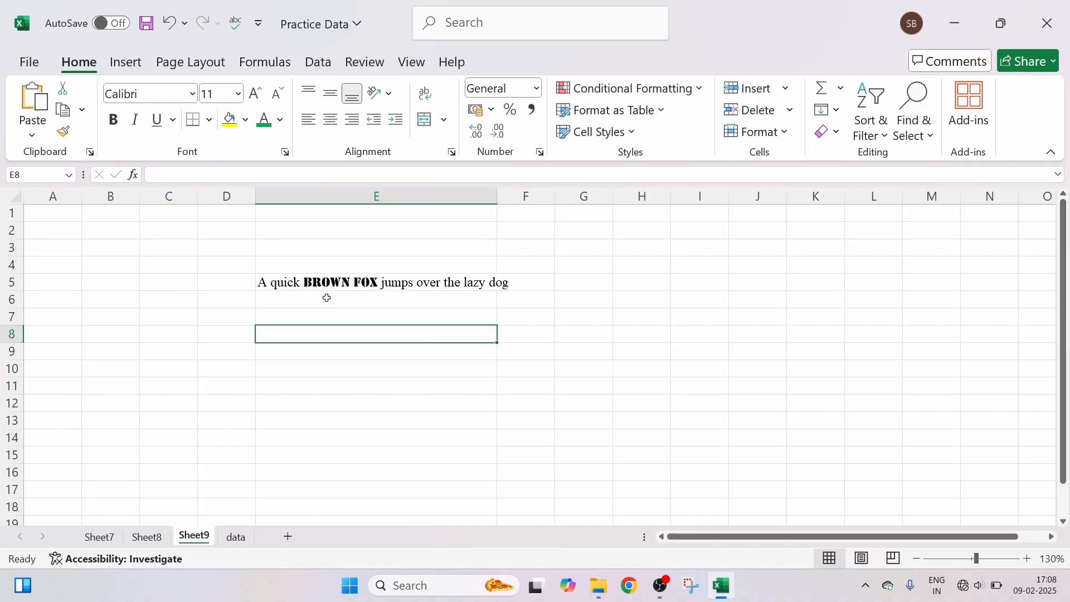
Apply the green font color to the whole sentence in E5
click(329, 285)
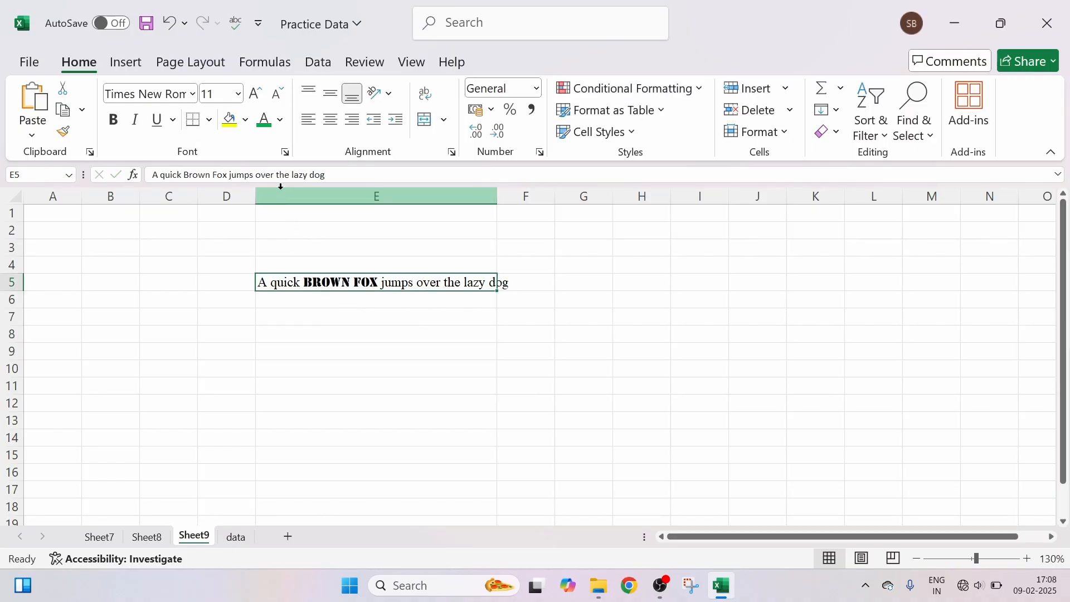
click(264, 120)
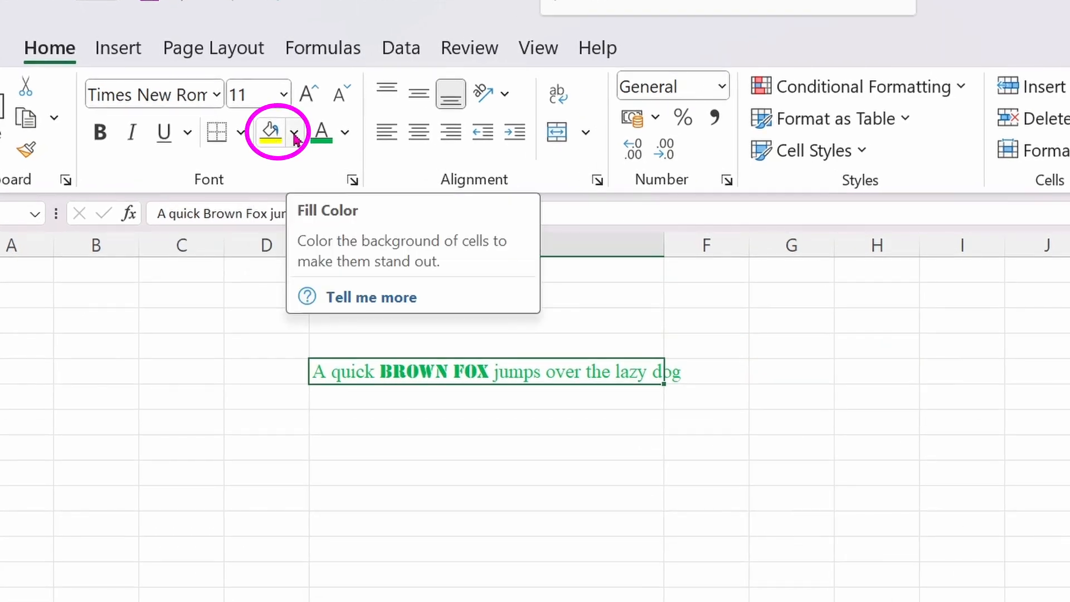
Fill cell E5 with yellow picked from the additional standard colors, and undo the fill
click(294, 137)
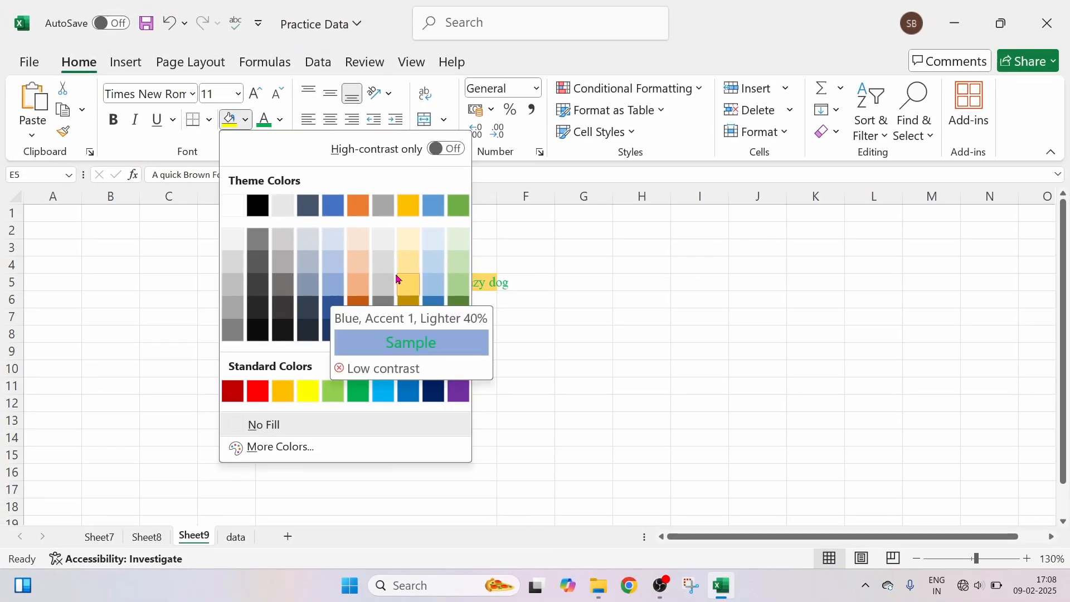
click(288, 454)
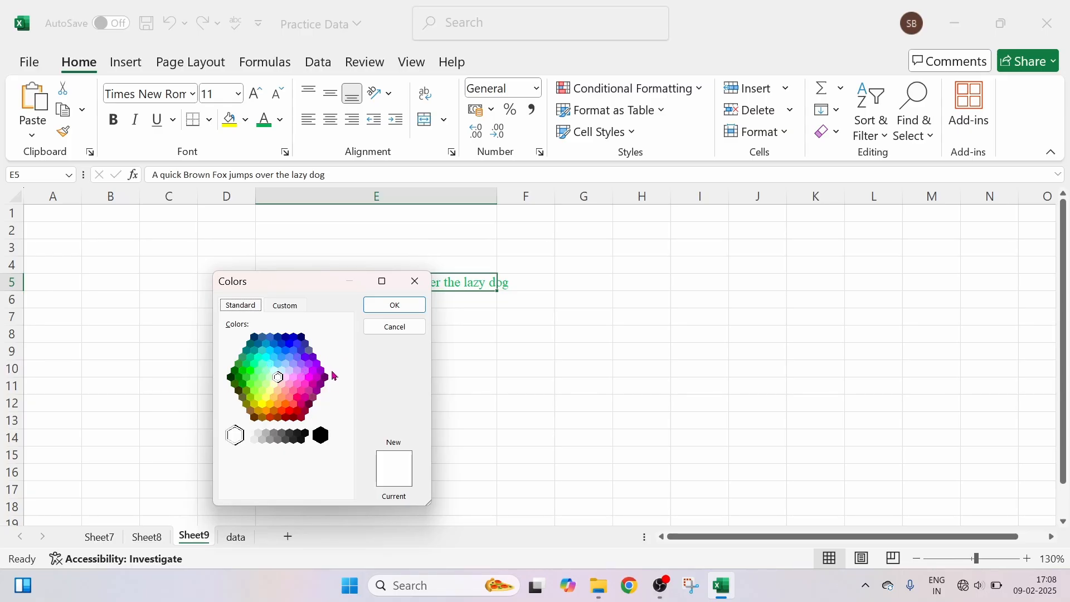
click(263, 404)
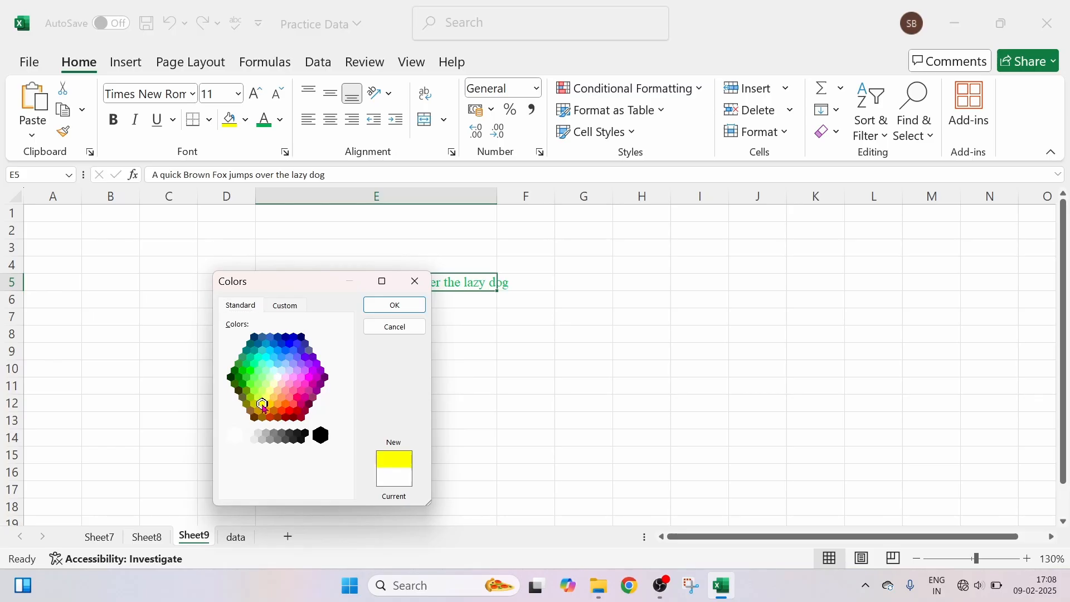
click(399, 305)
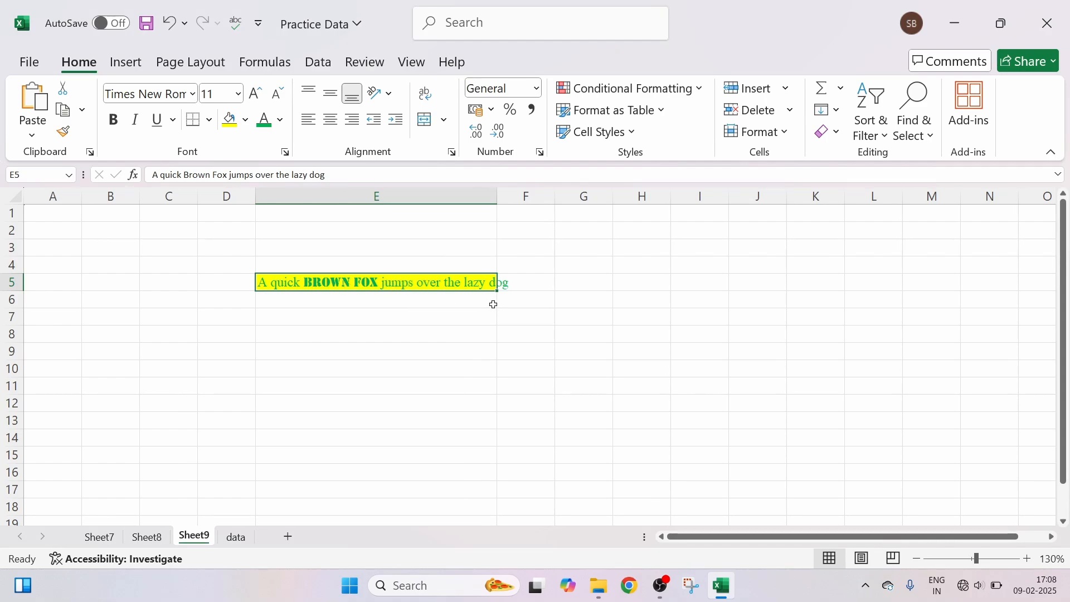
key(Down)
key(Down)
key(Down)
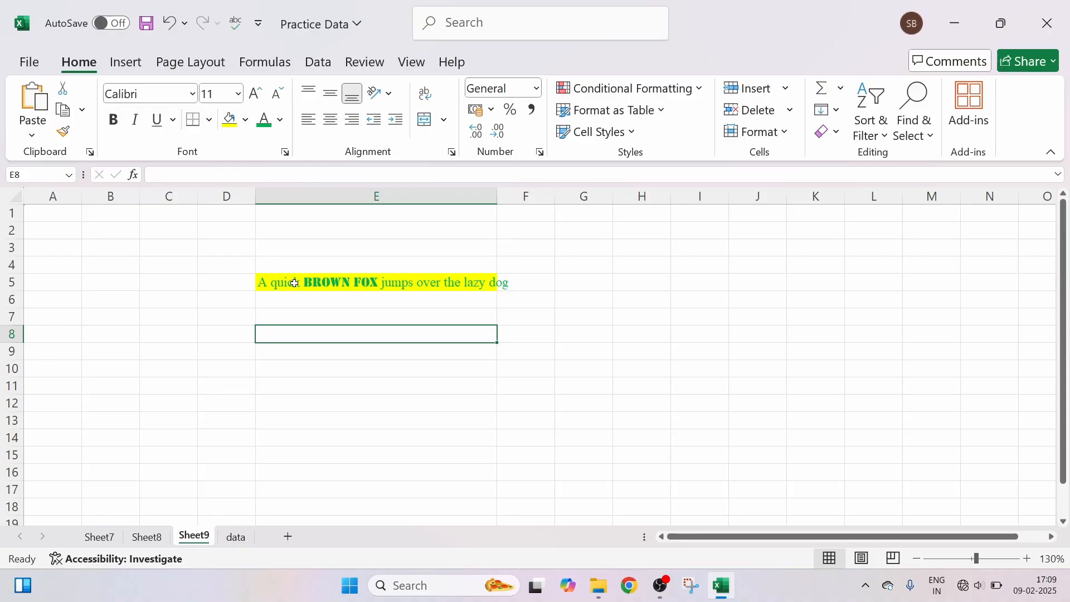
click(169, 22)
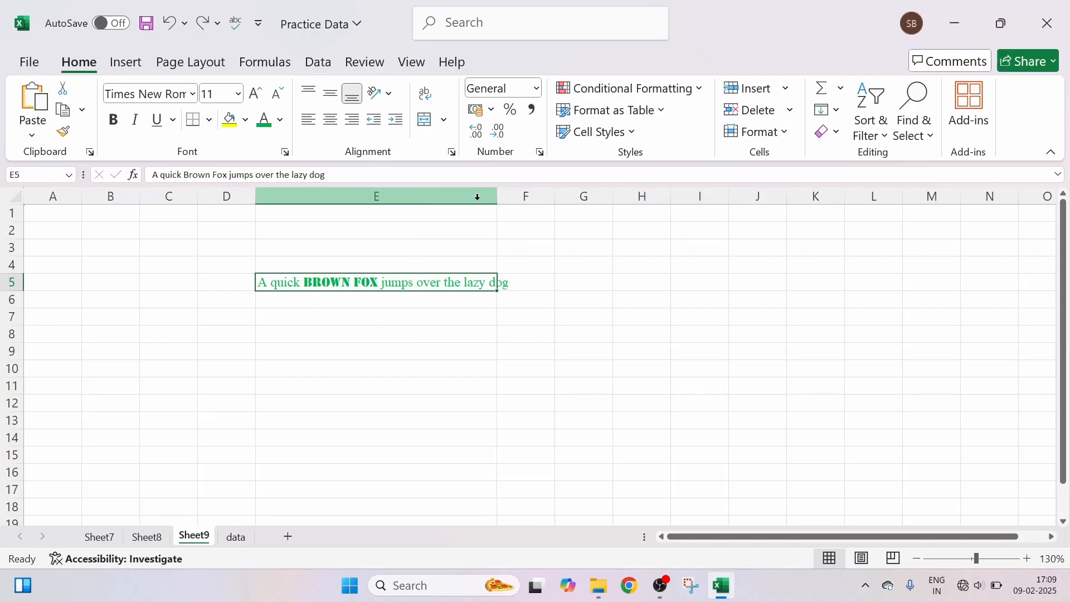
Autofit column E to the sentence, and narrow the column so its edge falls right after "Brown"
drag(496, 196, 403, 201)
double_click(406, 196)
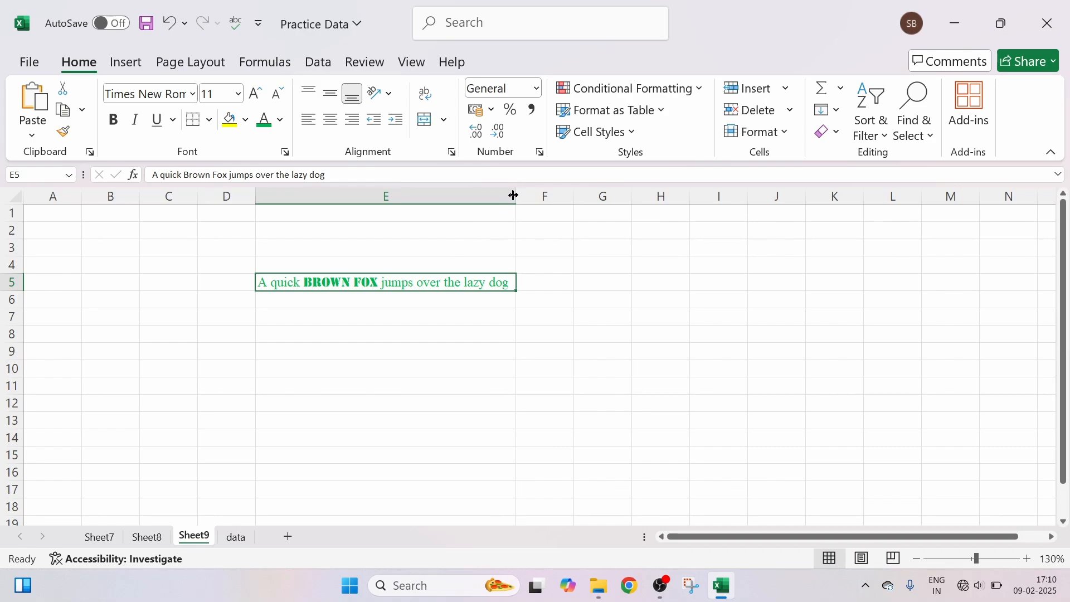
drag(513, 195, 351, 208)
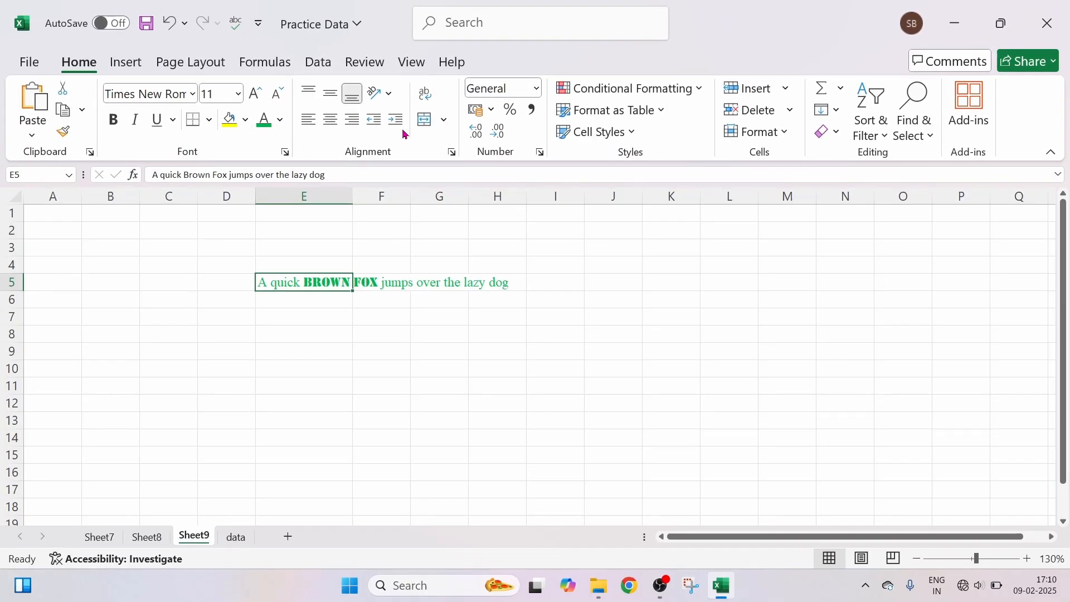
Wrap the sentence in E5 so it fits within the column width
click(426, 98)
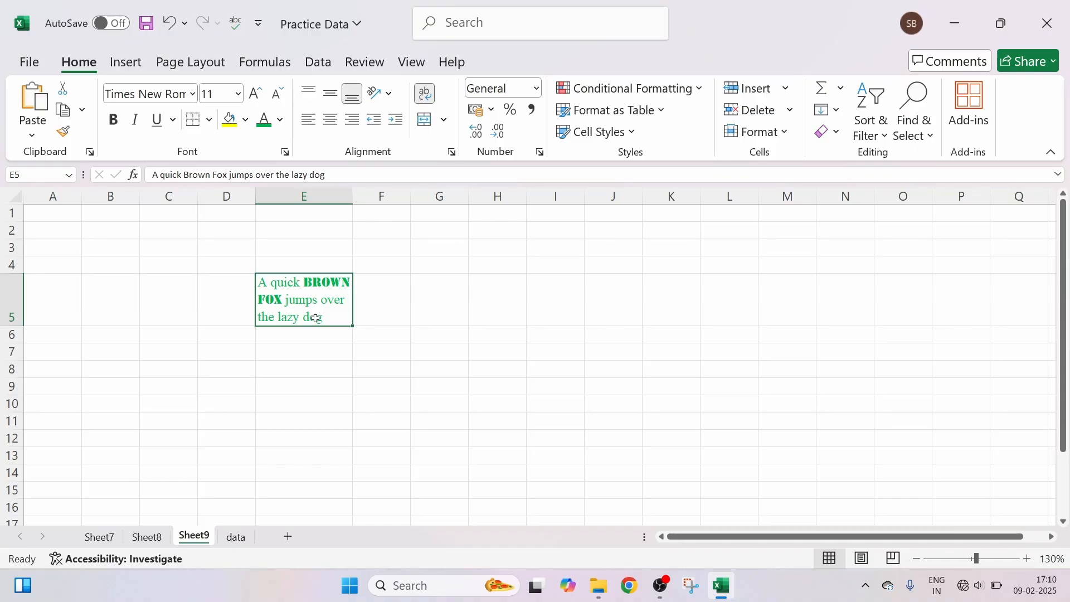
click(311, 353)
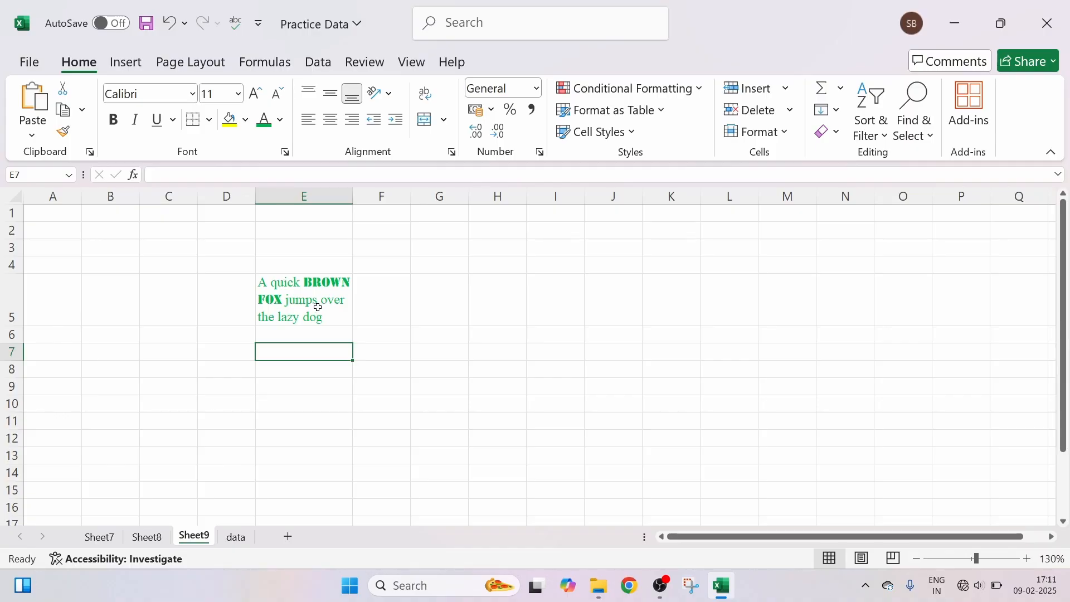
Examine the Number, Alignment and Font settings in the Format Cells dialog for E5 without changing anything
click(318, 305)
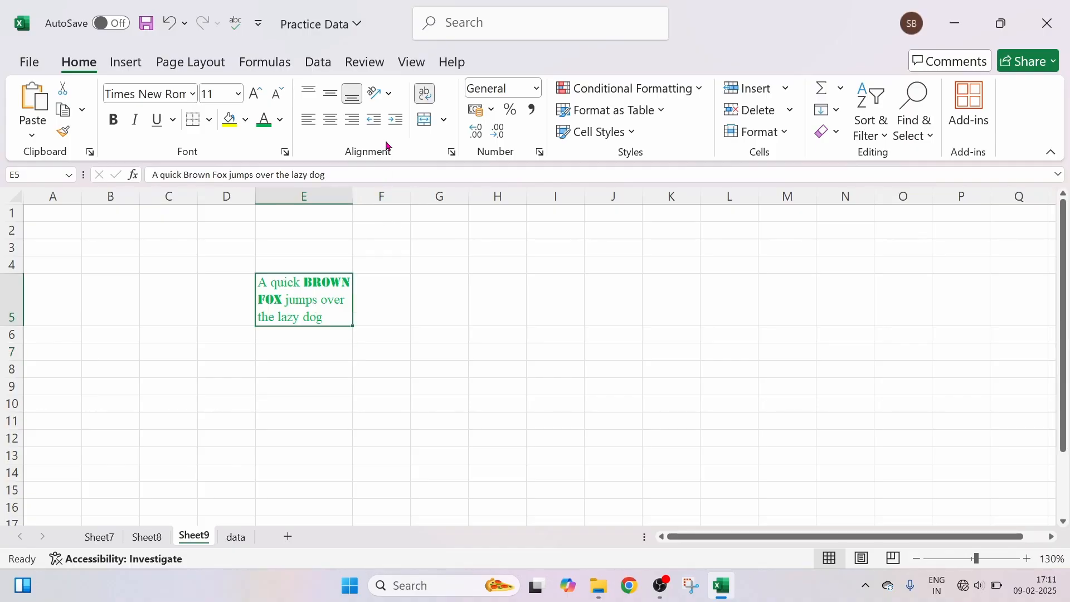
click(453, 153)
click(451, 152)
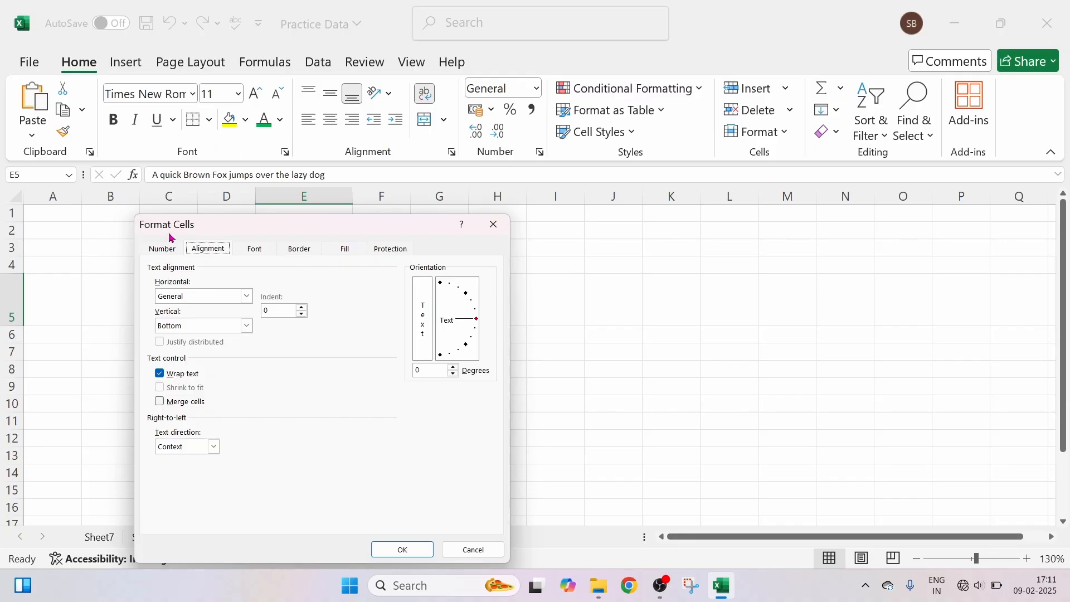
click(165, 251)
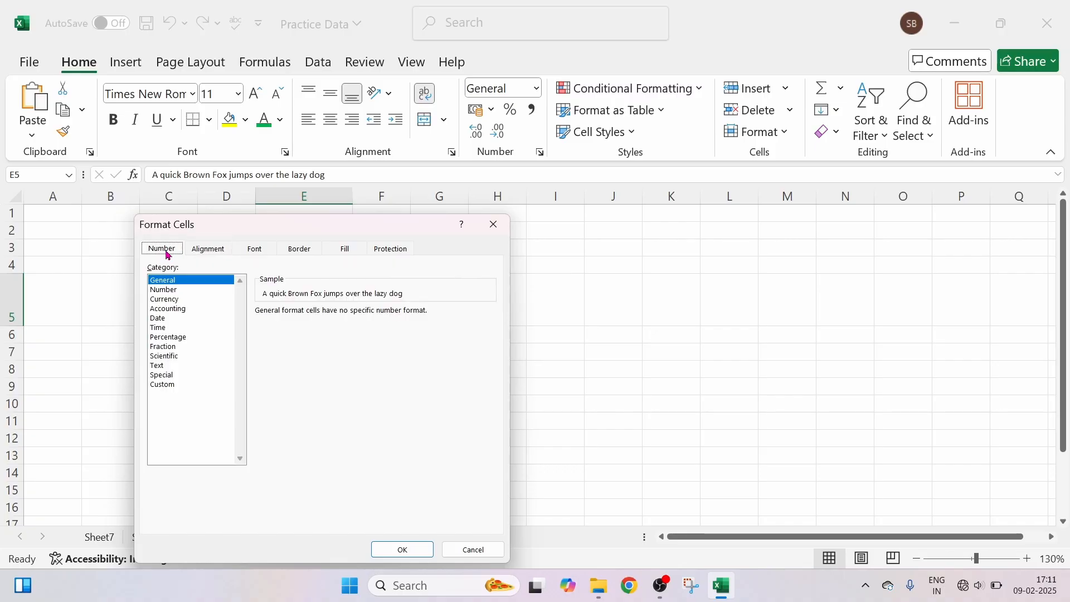
click(220, 255)
click(260, 252)
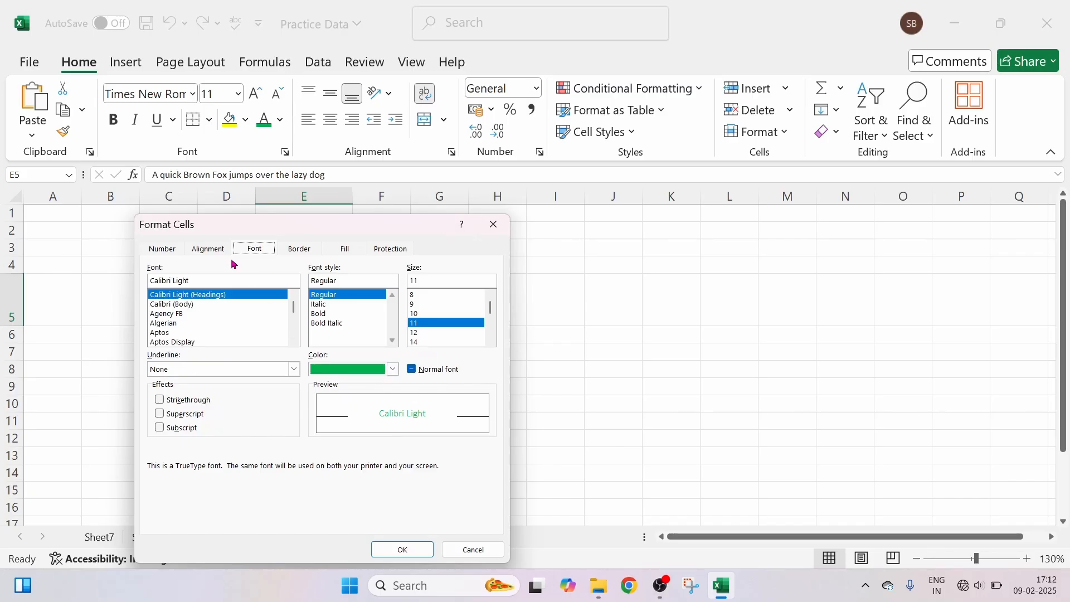
click(216, 251)
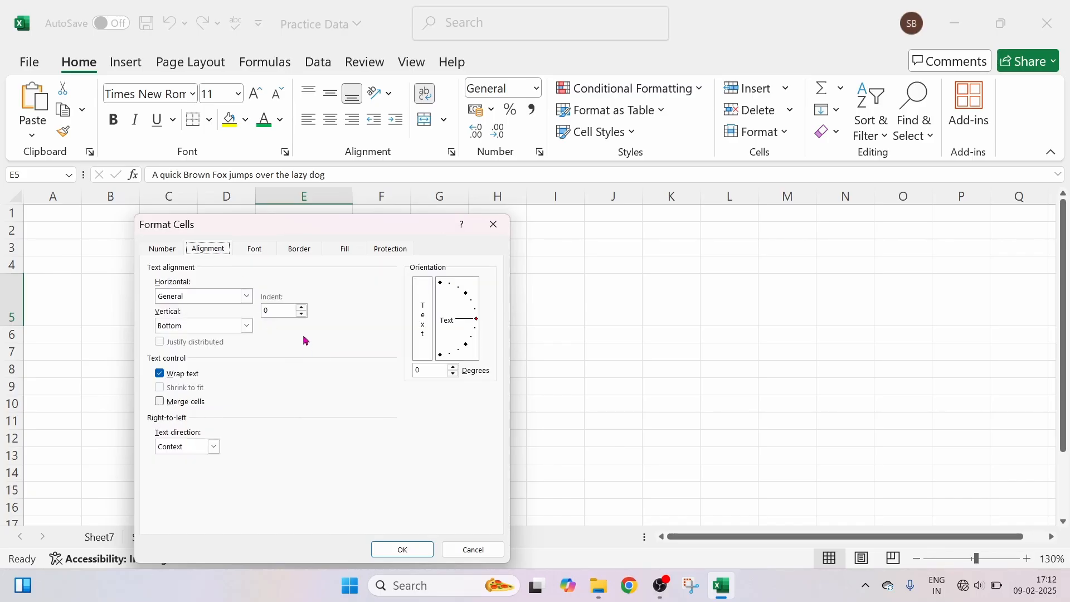
click(471, 550)
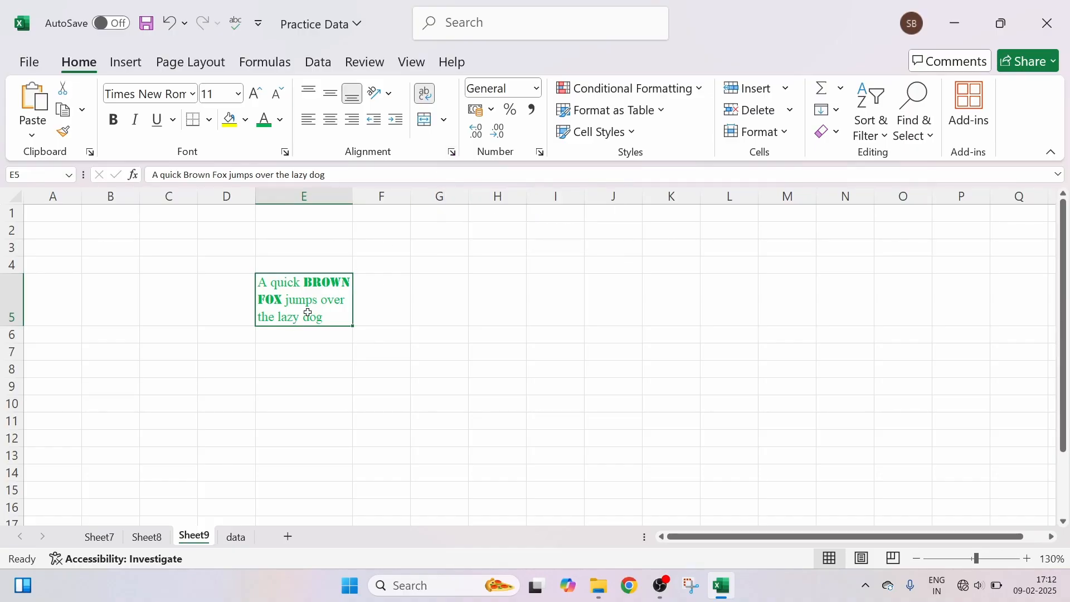
right_click(303, 301)
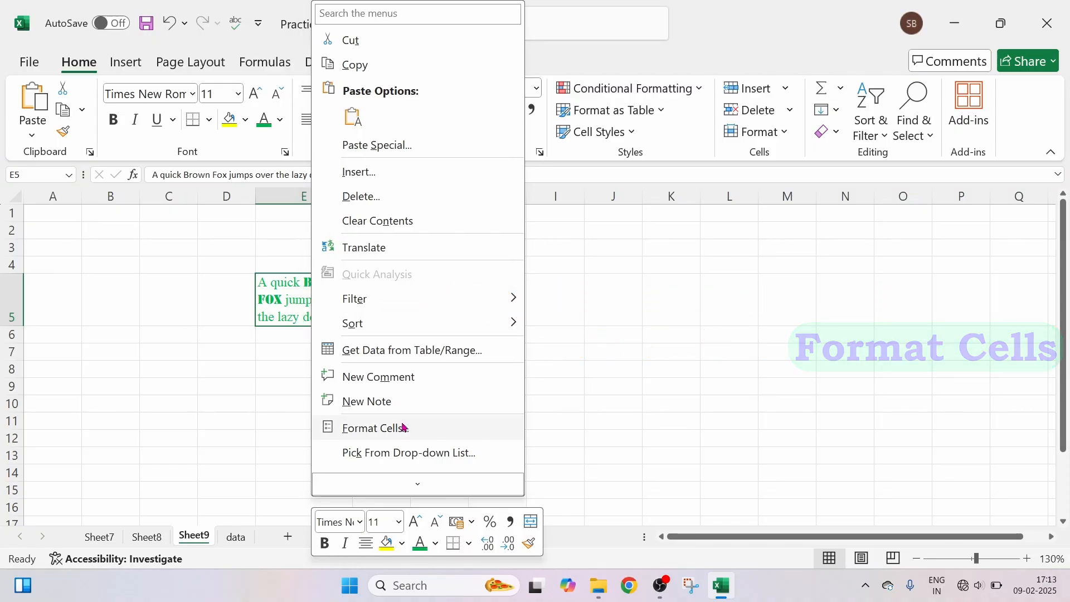
click(329, 306)
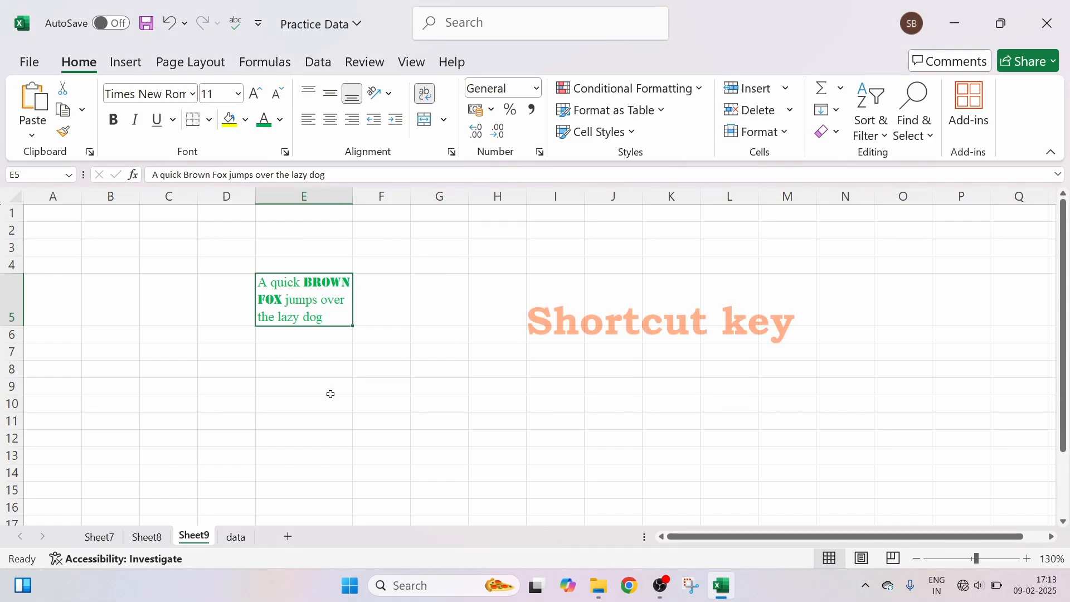
Set E5's horizontal text alignment to Justify and its vertical alignment to Top through Format Cells
key(ctrl+1)
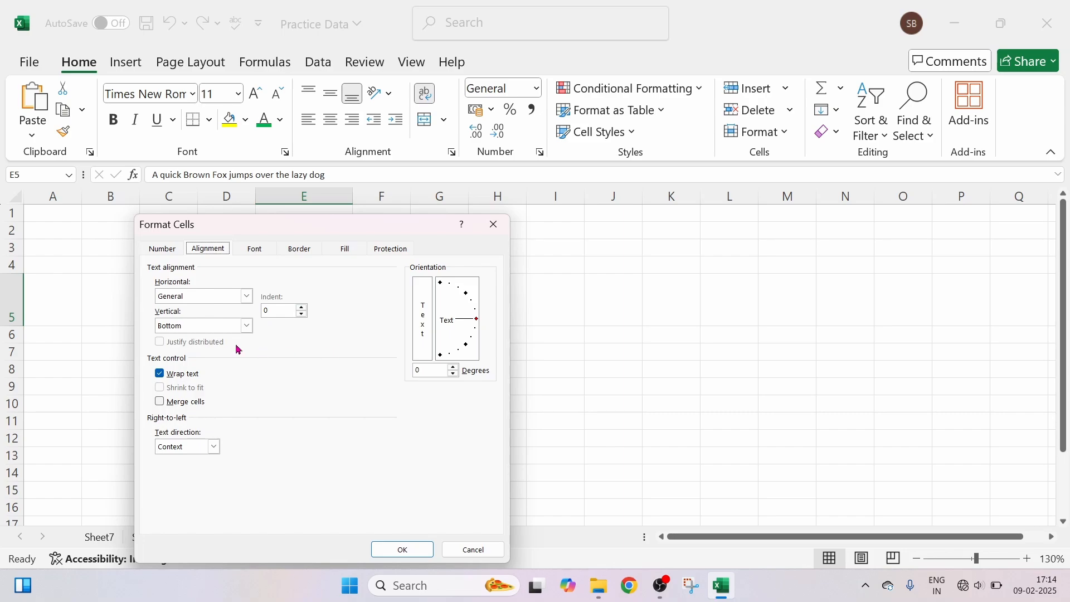
drag(262, 230, 572, 125)
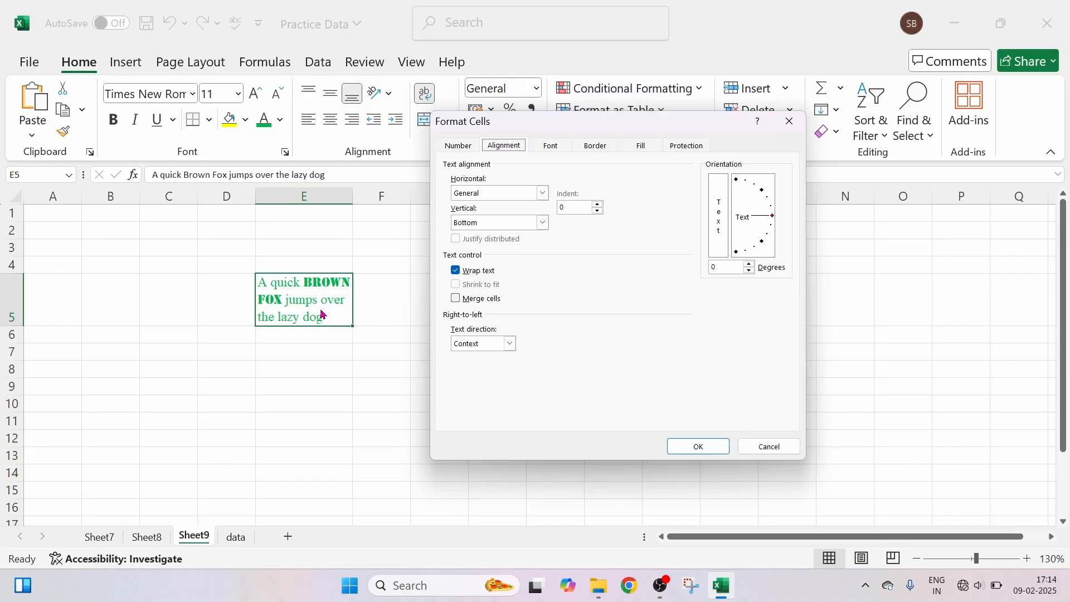
click(543, 195)
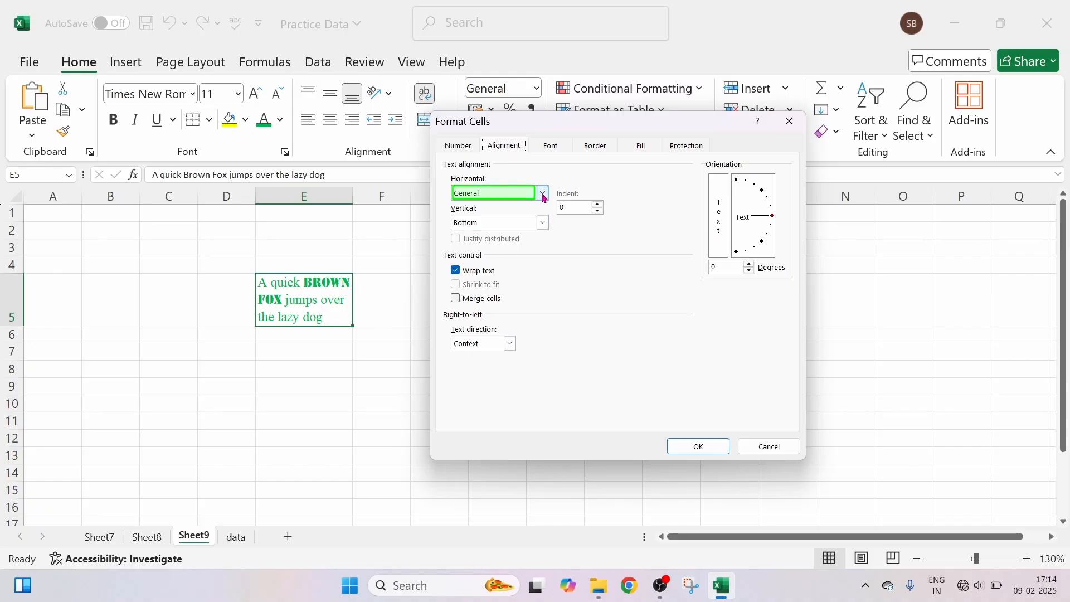
click(543, 195)
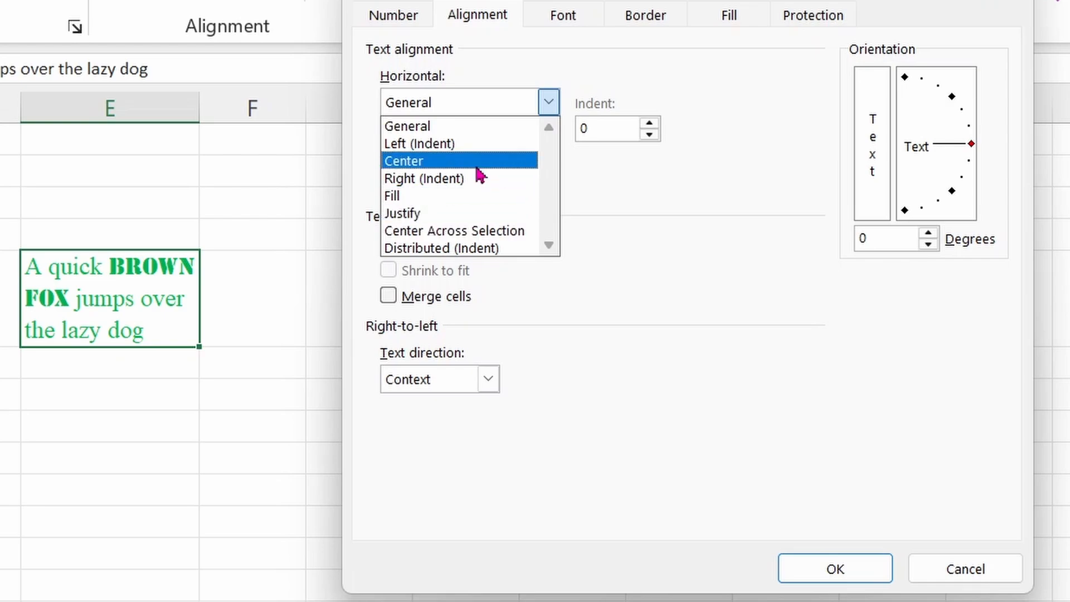
click(443, 216)
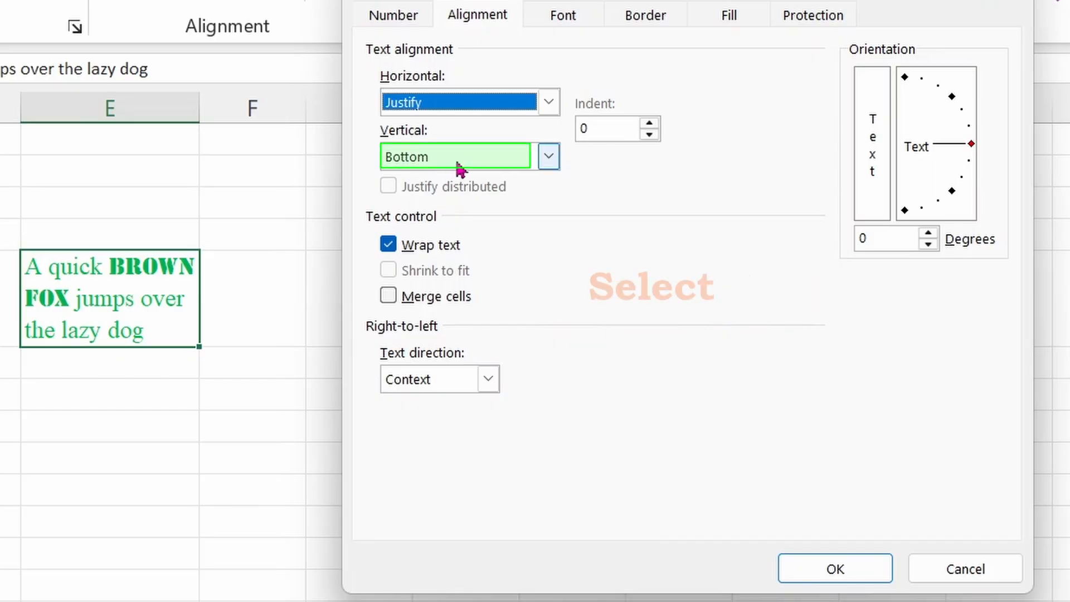
click(550, 159)
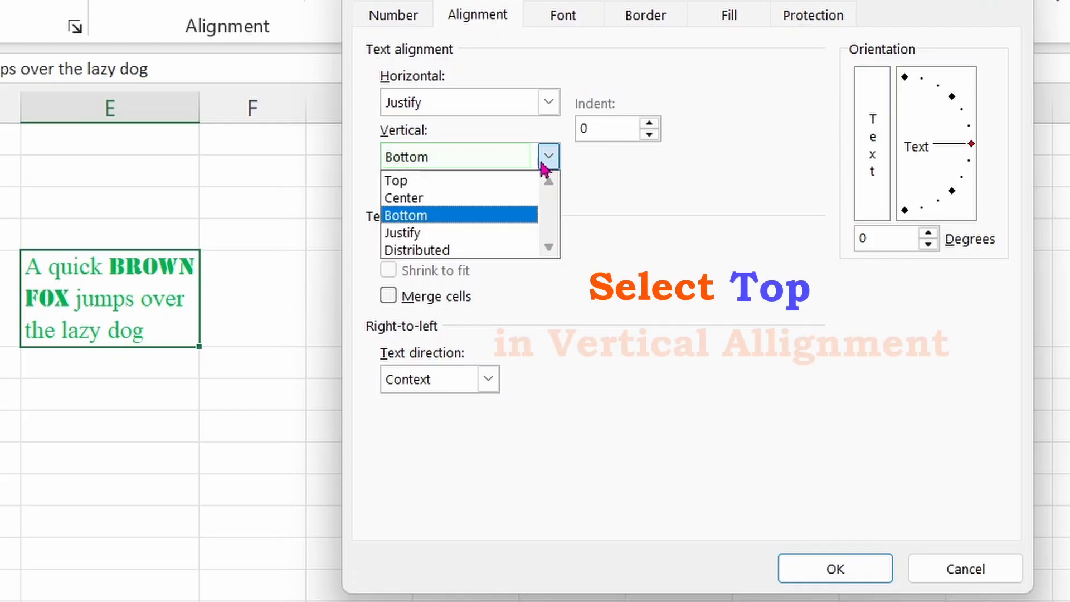
click(460, 181)
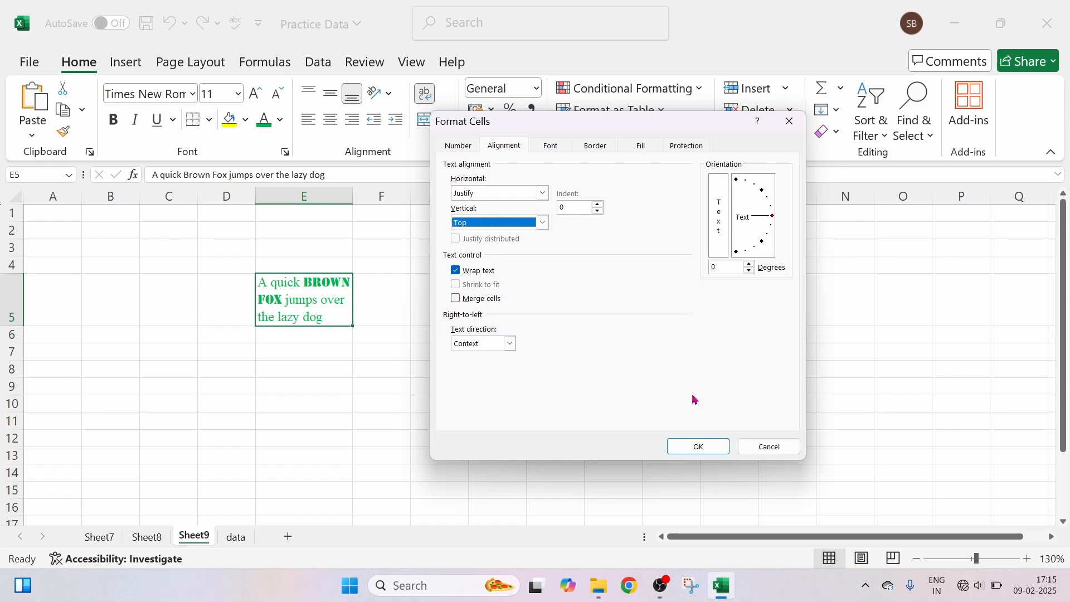
click(710, 449)
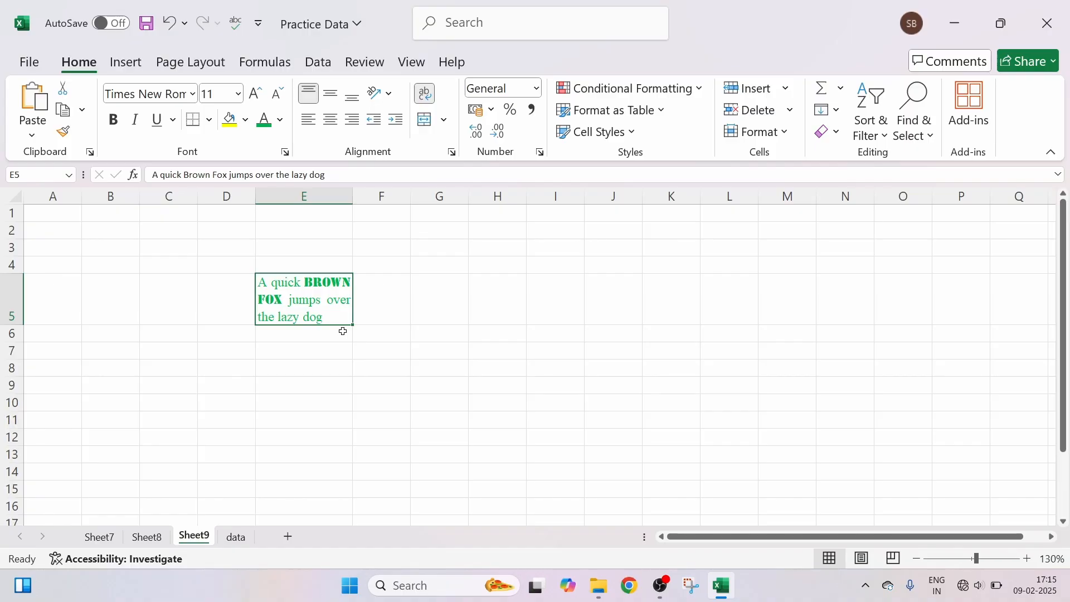
key(Right)
key(Right)
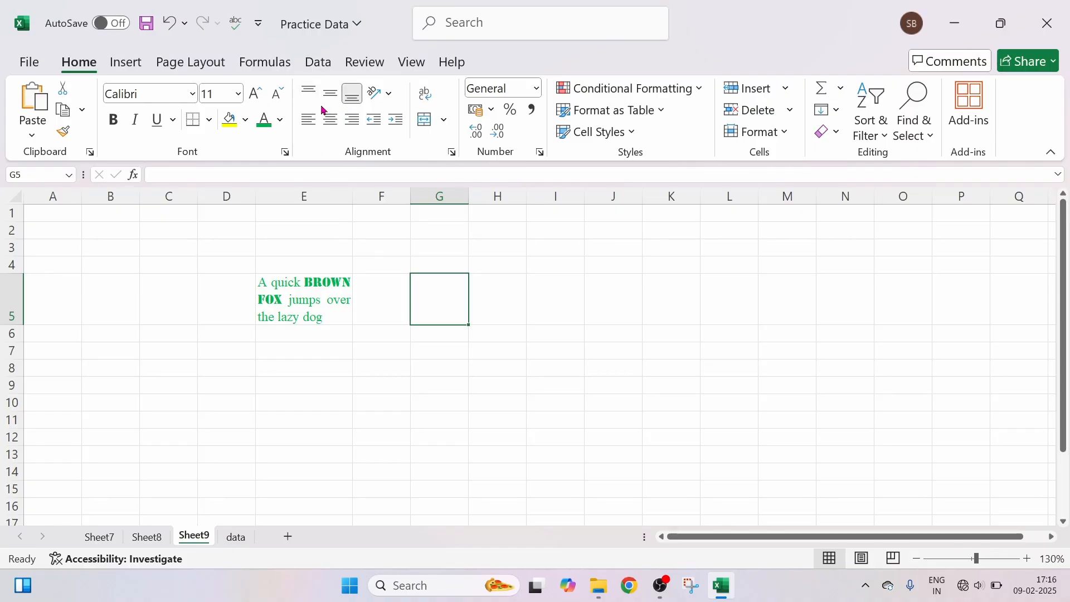
Align the text in E5 left, center and right in turn
click(298, 299)
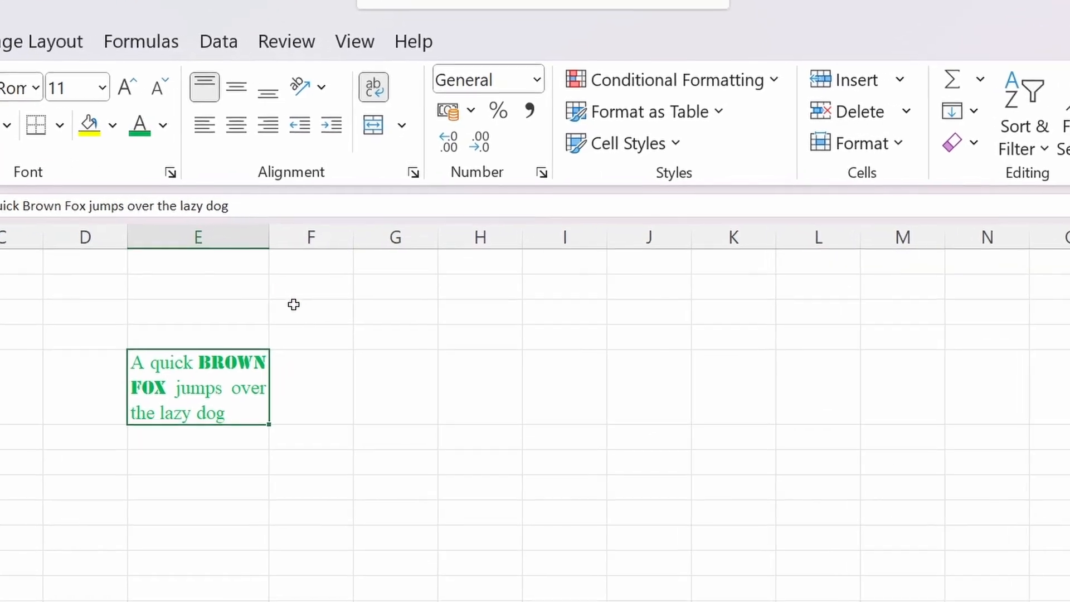
click(205, 133)
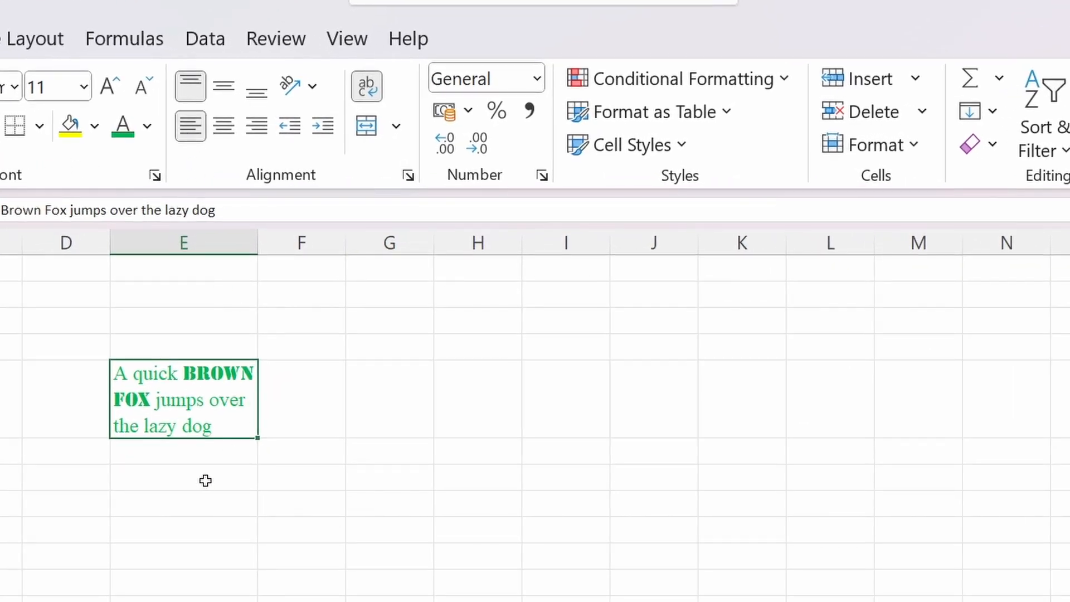
click(224, 132)
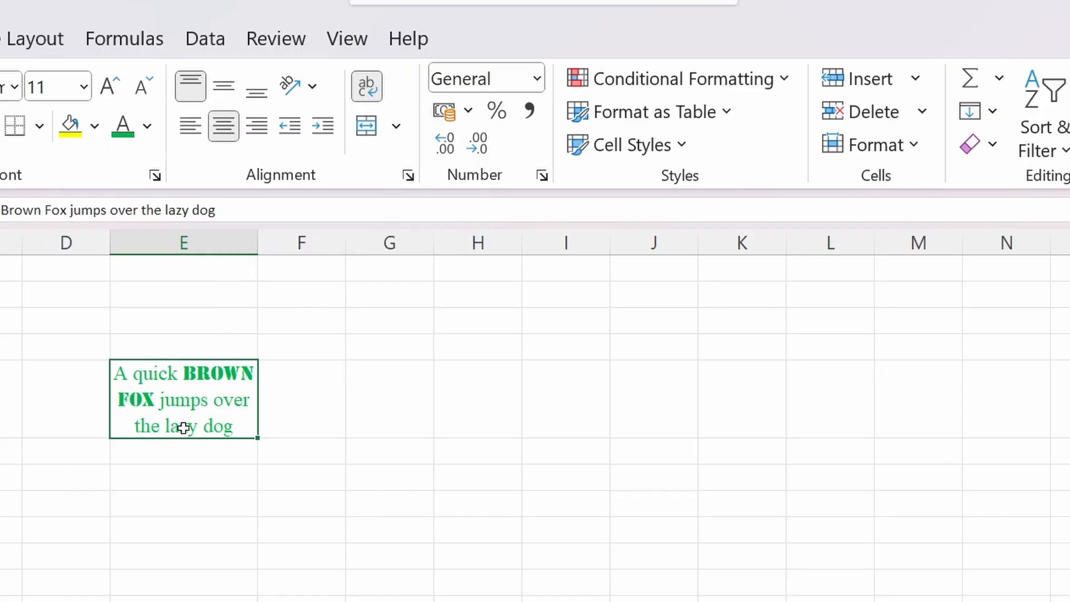
click(263, 136)
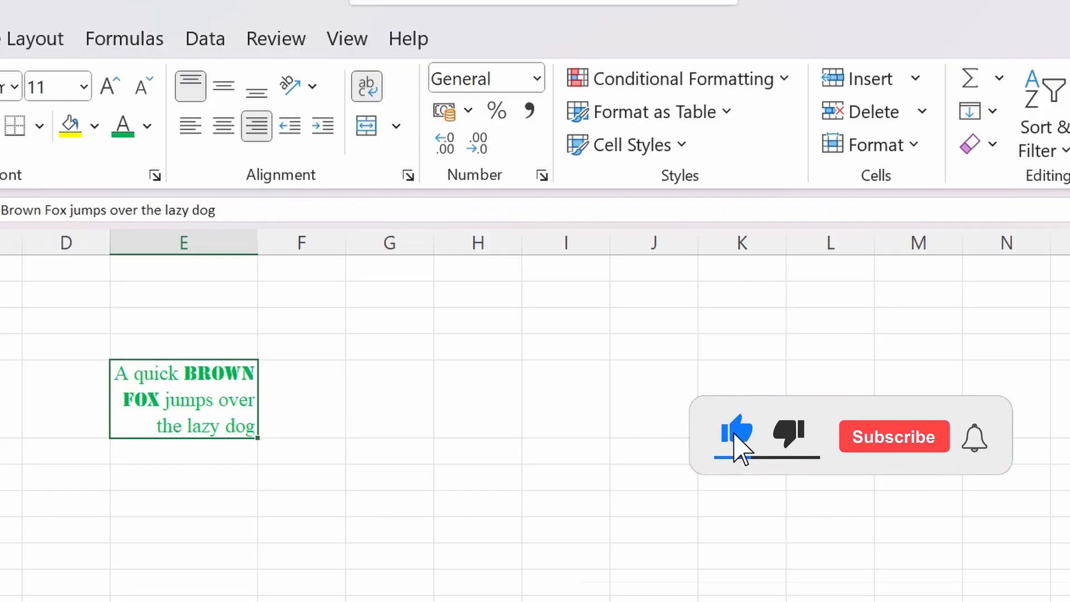
Increase row 5 to a little over twice its height, and center the sentence in E5 both horizontally and vertically
drag(1, 438, 1, 538)
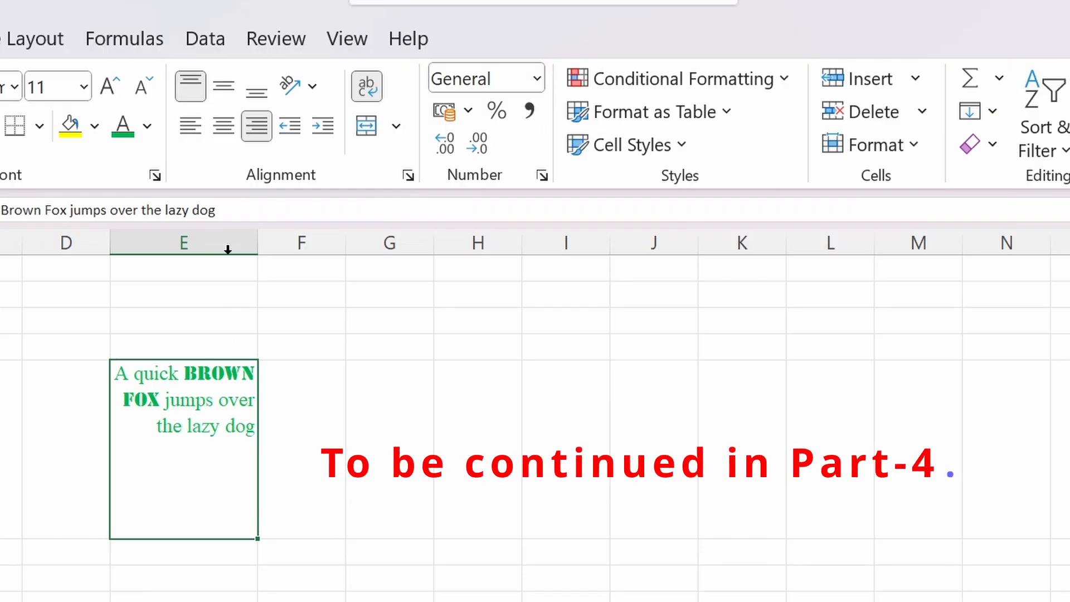
click(223, 125)
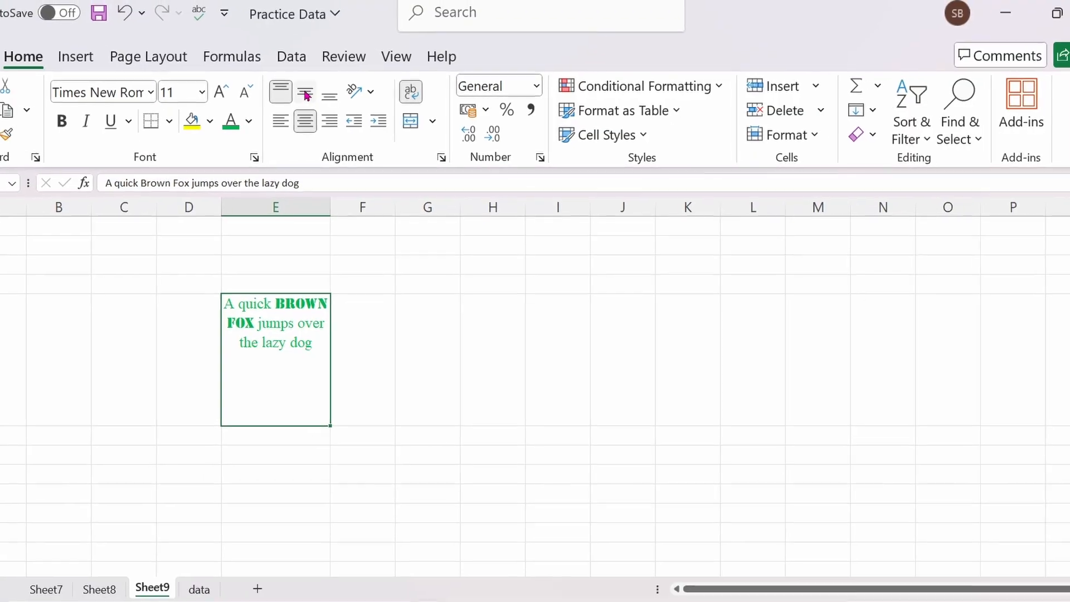
click(332, 96)
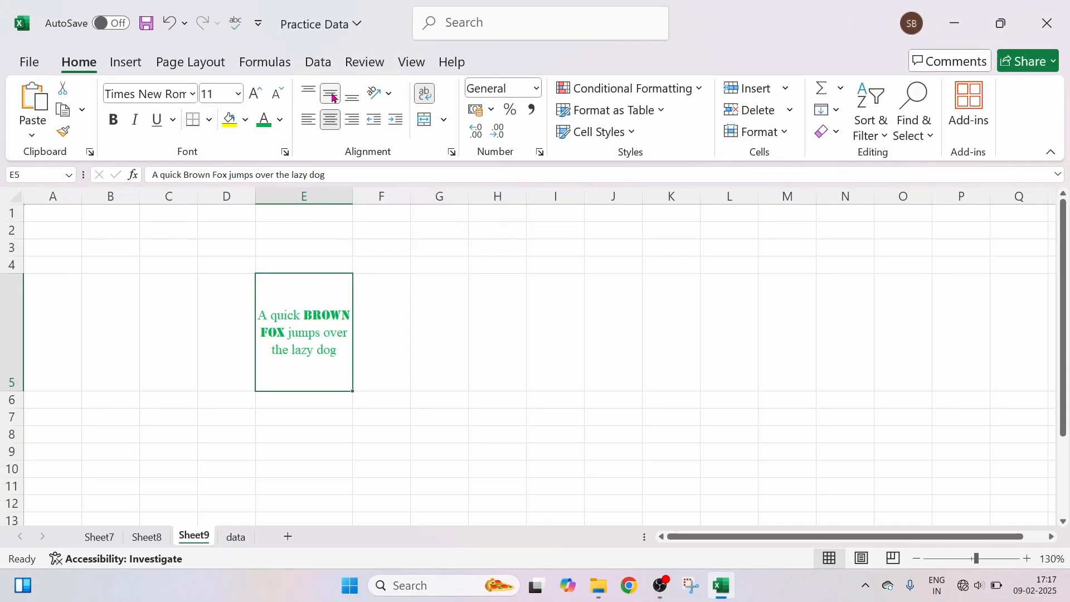